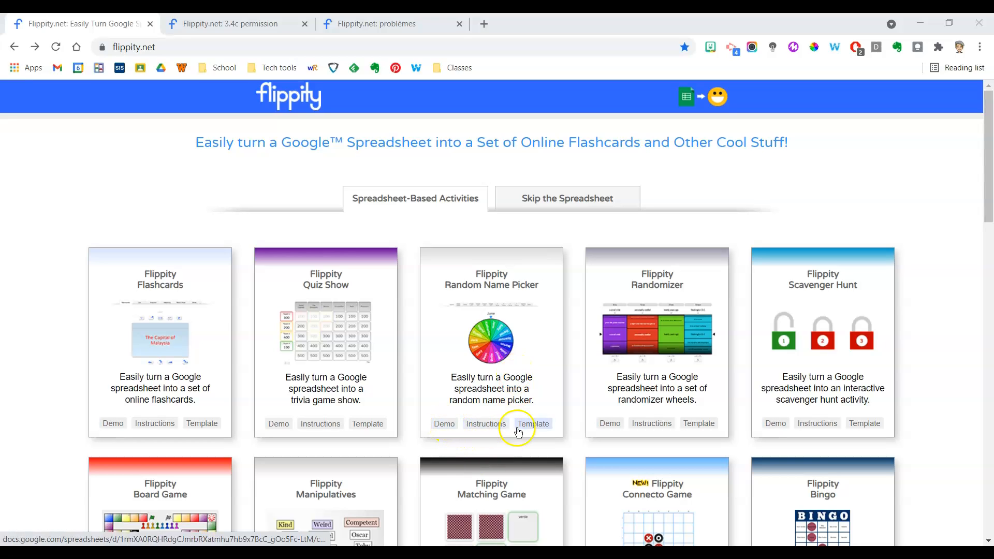
Open the Random Name Picker demo and spin its name wheel.
{"action": "left_click", "coordinate": [447, 425]}
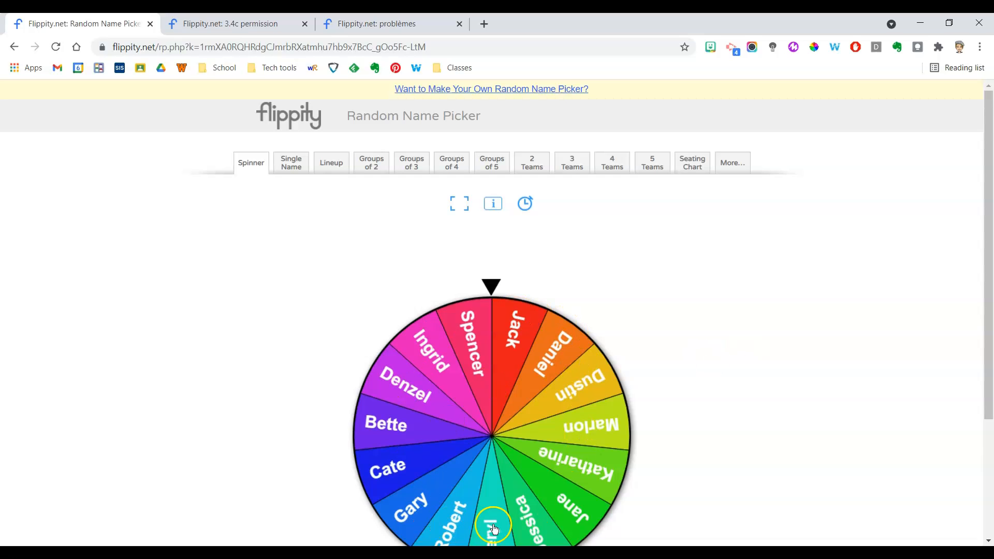
{"action": "left_click", "coordinate": [507, 372]}
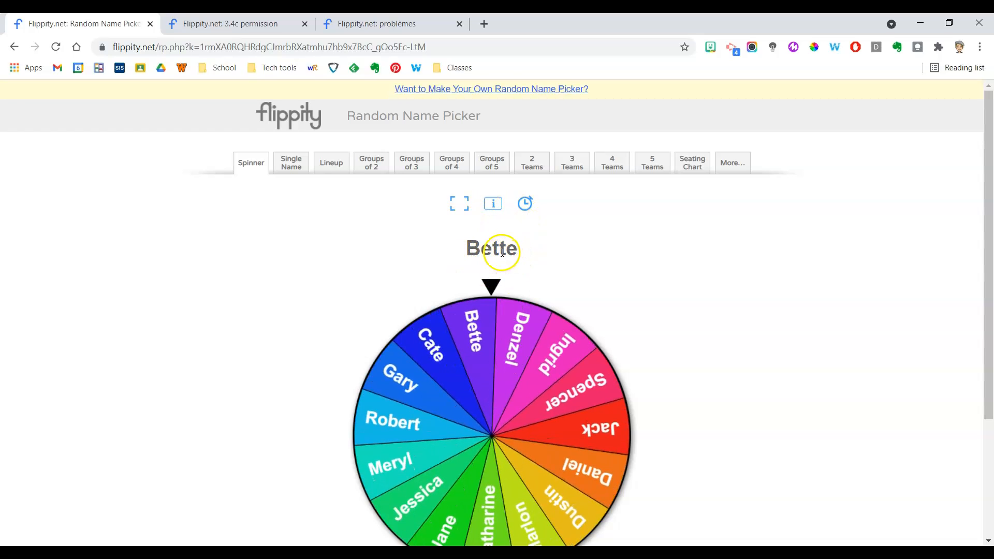
Show the spinner in full screen, and open and close its editable instructions box.
{"action": "left_click", "coordinate": [461, 205]}
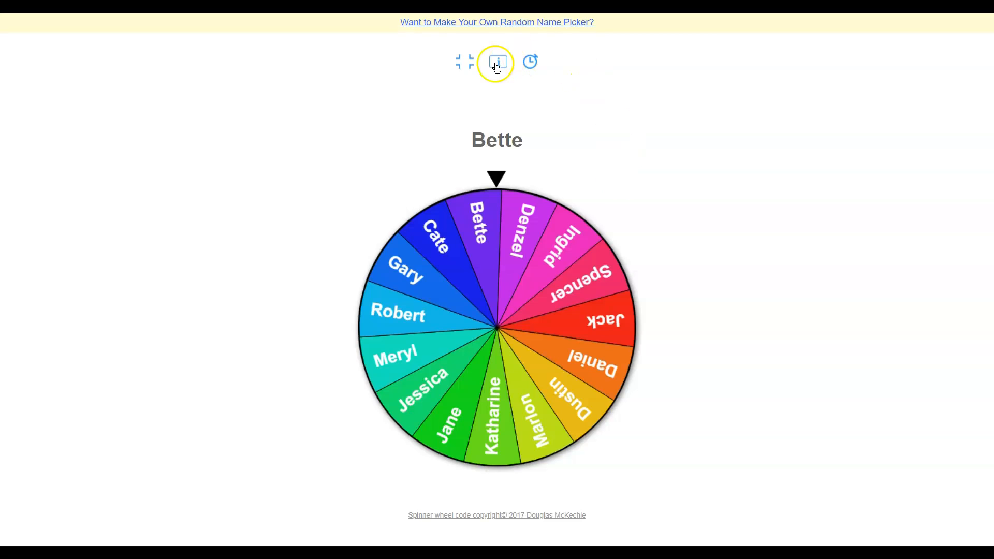
{"action": "left_click", "coordinate": [499, 63]}
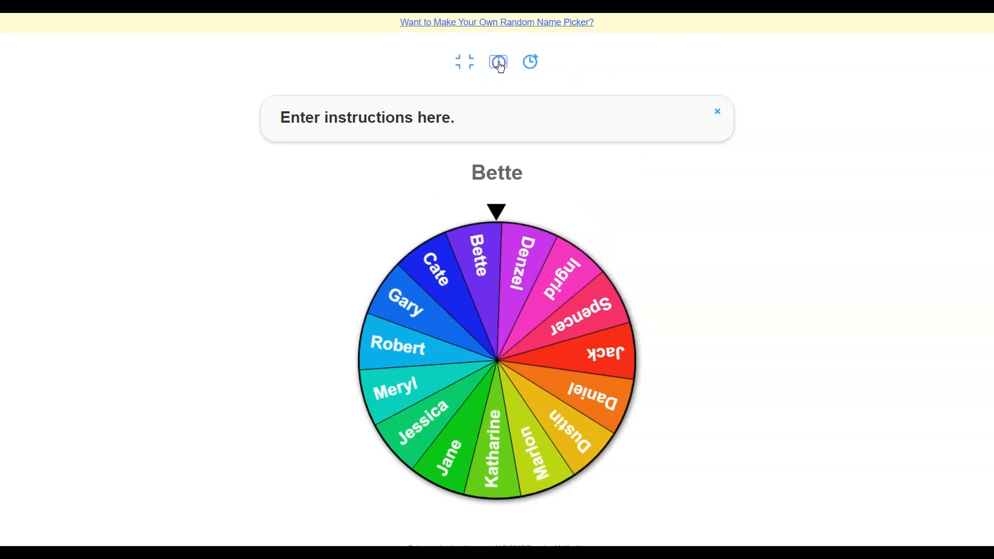
{"action": "left_click", "coordinate": [414, 120]}
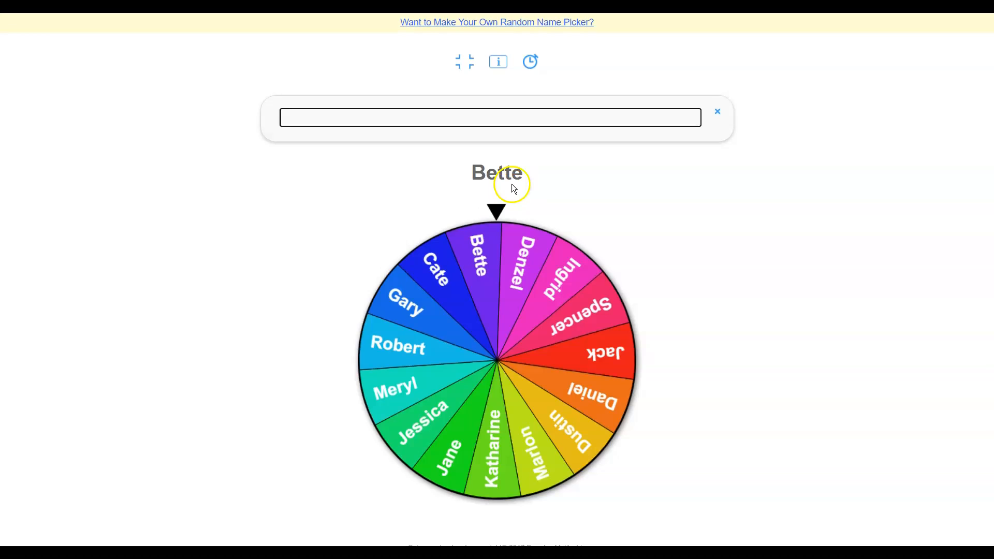
{"action": "left_click", "coordinate": [718, 111]}
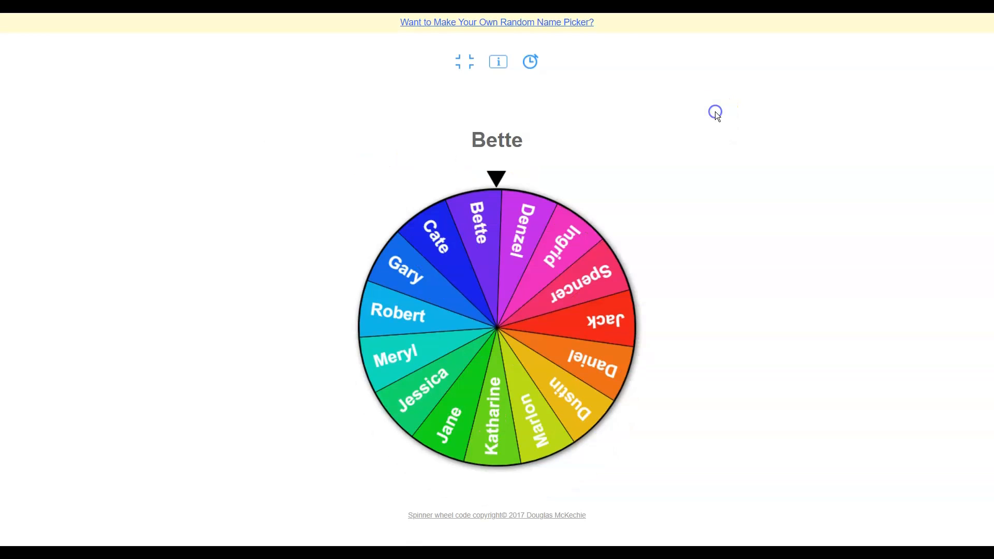
Spin the wheel and run the on-screen timer, closing the timer and leaving full screen at the end.
{"action": "left_click", "coordinate": [536, 68]}
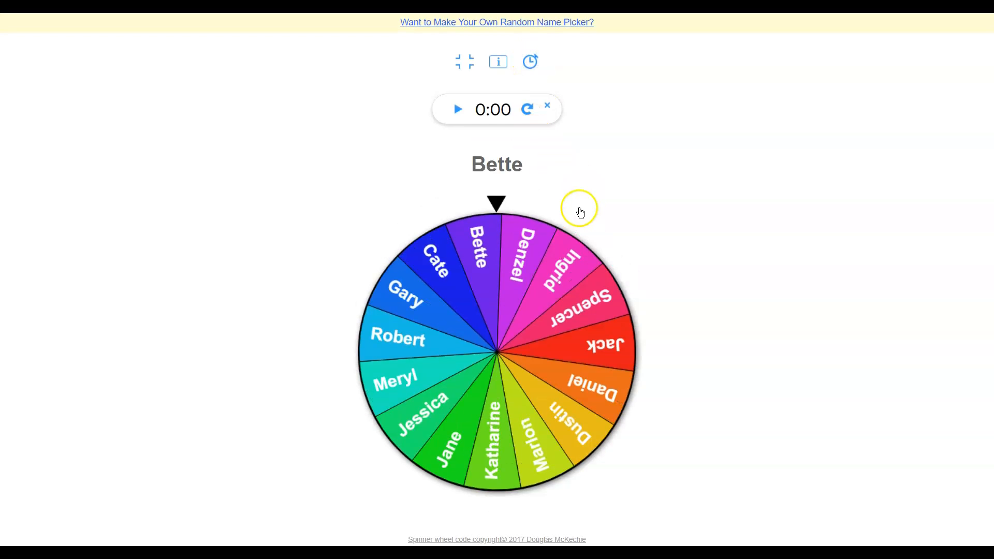
{"action": "left_click", "coordinate": [530, 248]}
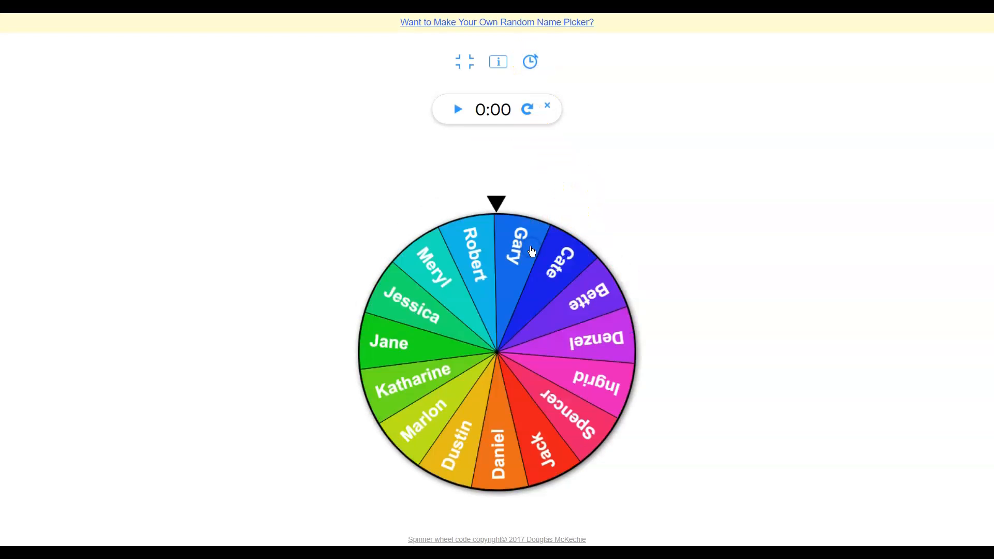
{"action": "left_click", "coordinate": [458, 109]}
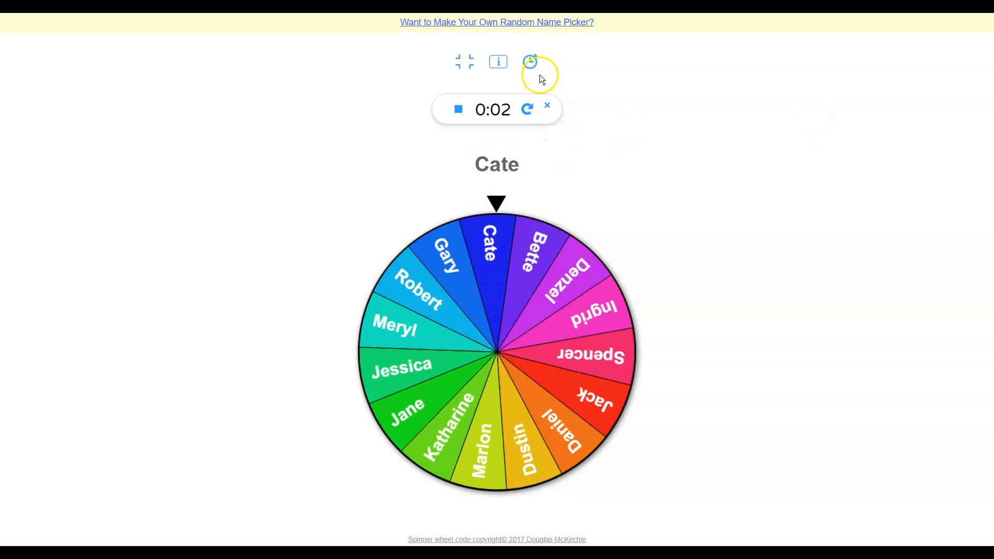
{"action": "left_click", "coordinate": [547, 106]}
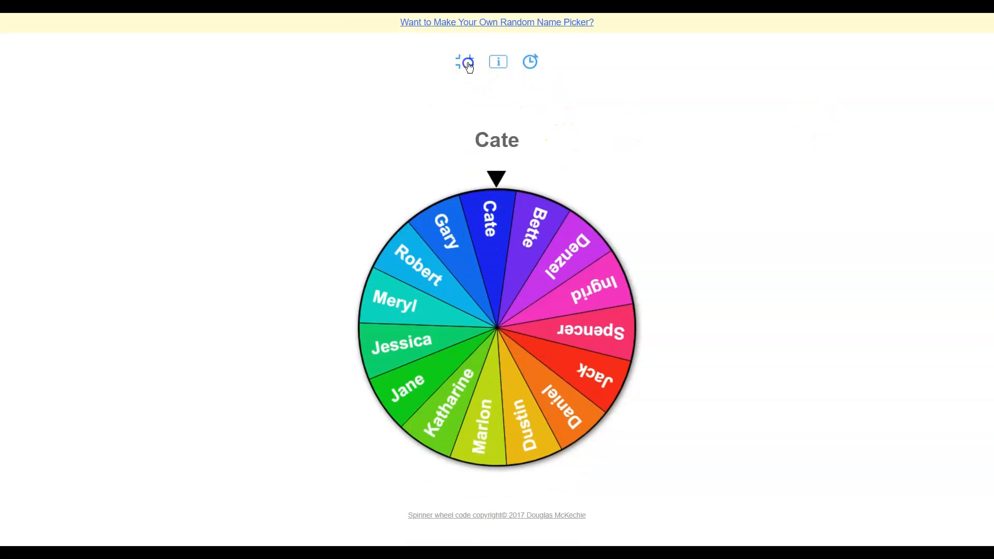
{"action": "left_click", "coordinate": [468, 63]}
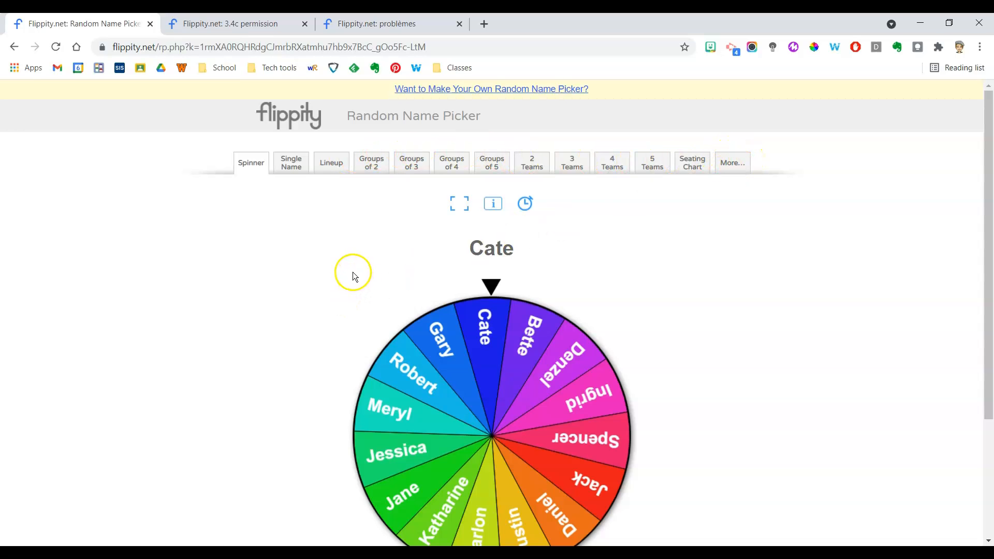
Step forward through several names in the Single Name view and shuffle the order.
{"action": "left_click", "coordinate": [291, 164]}
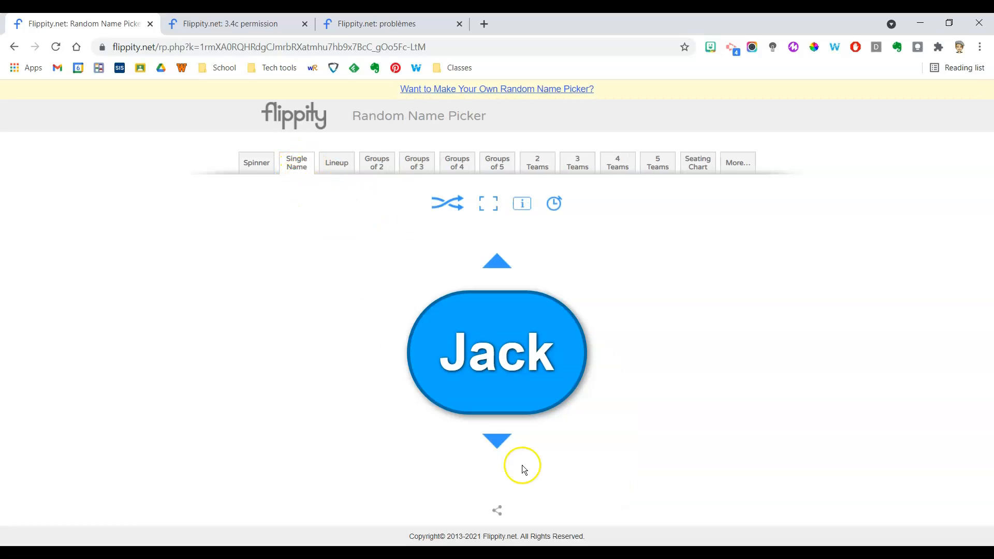
{"action": "left_click", "coordinate": [498, 443]}
{"action": "left_click", "coordinate": [499, 443]}
{"action": "left_click", "coordinate": [498, 443]}
{"action": "left_click", "coordinate": [498, 443]}
{"action": "left_click", "coordinate": [499, 443]}
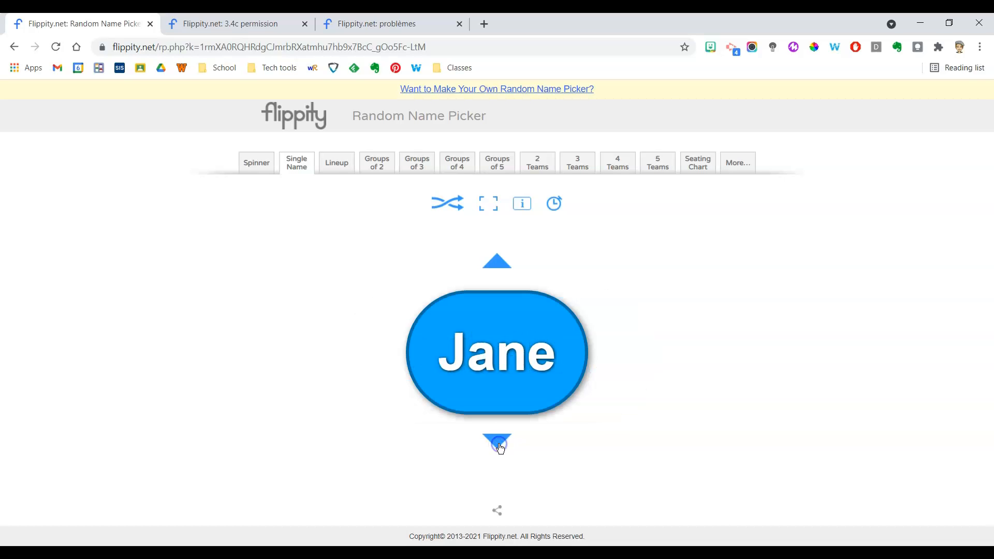
{"action": "left_click", "coordinate": [499, 443]}
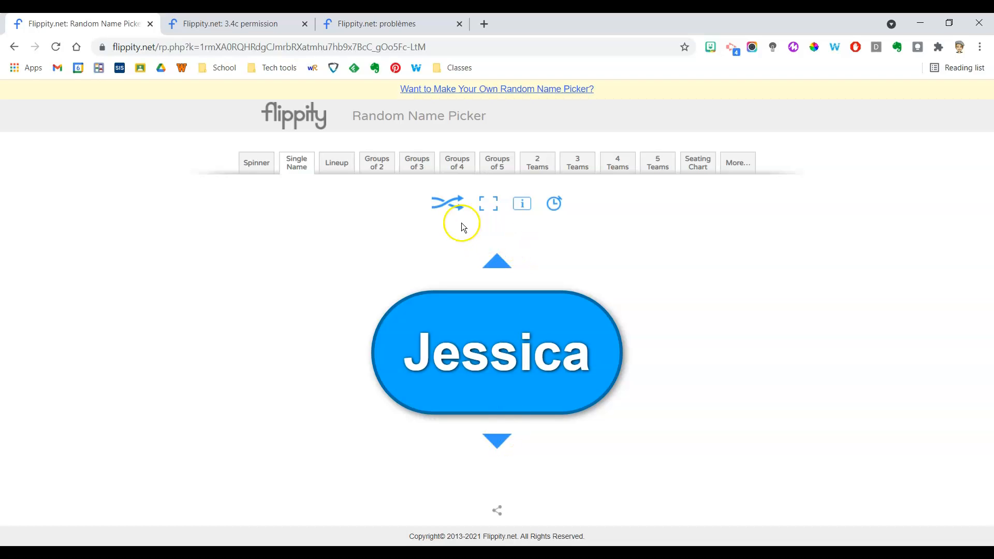
{"action": "left_click", "coordinate": [445, 205]}
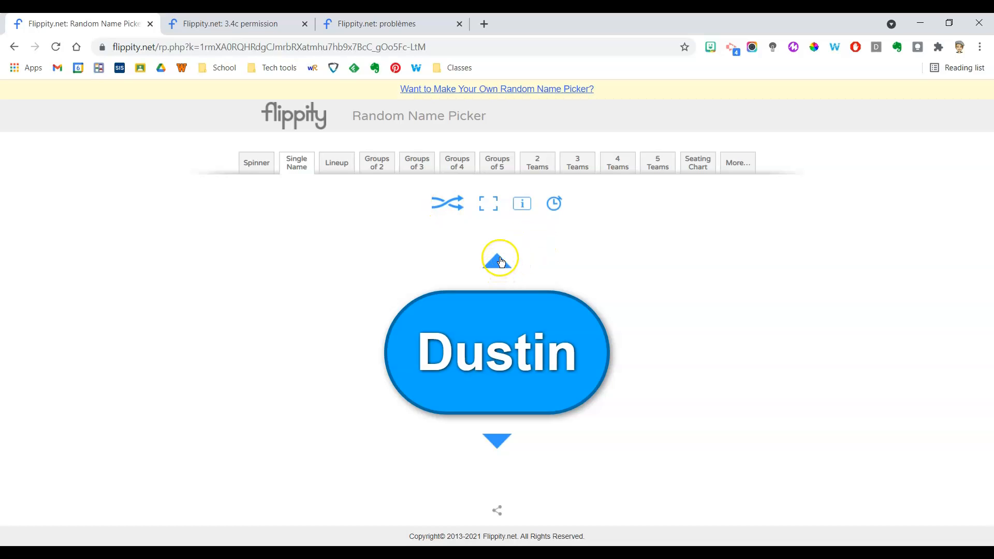
Open the Lineup view and advance to the next name in the order.
{"action": "left_click", "coordinate": [337, 163]}
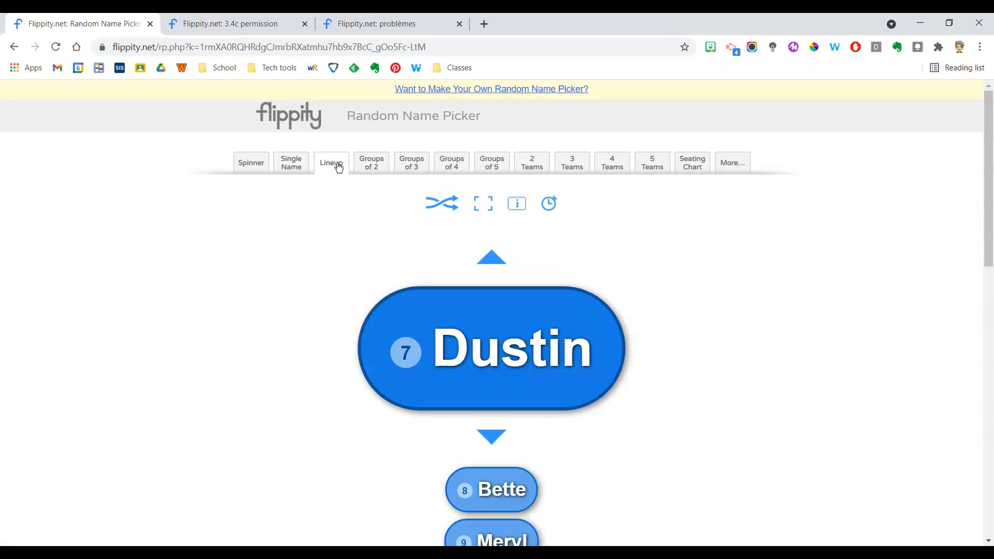
{"action": "left_click", "coordinate": [492, 437]}
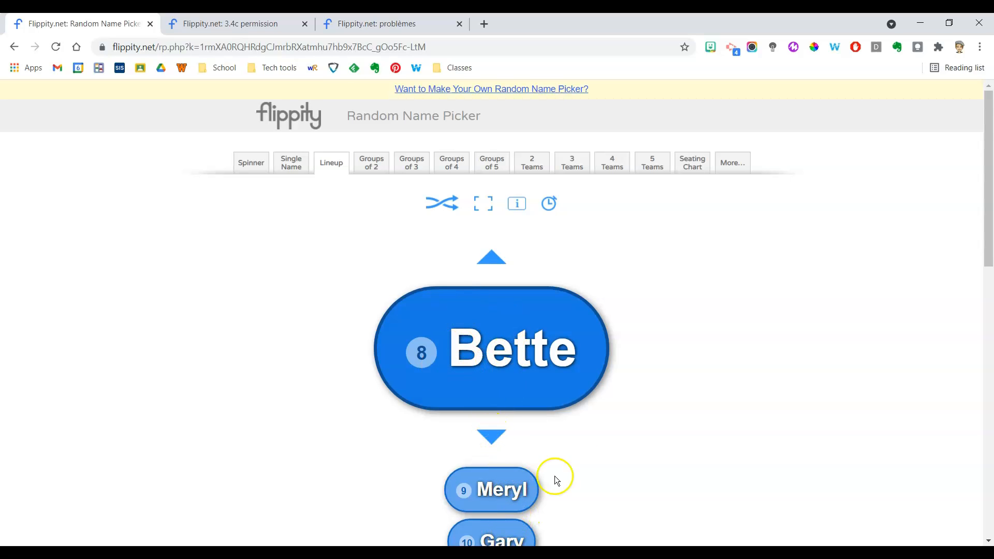
View the roster divided into groups of 2, 3, 4 and 5.
{"action": "left_click", "coordinate": [370, 168]}
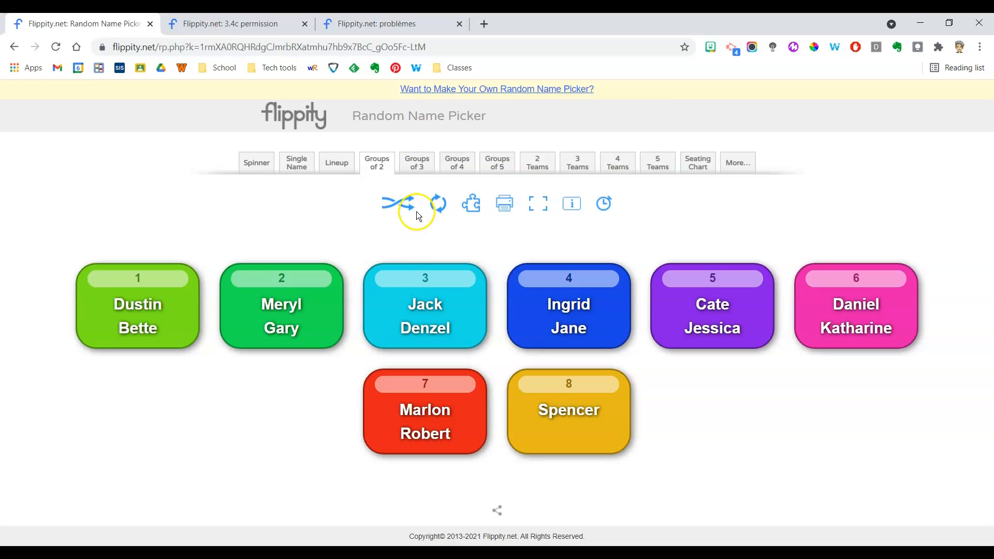
{"action": "left_click", "coordinate": [417, 165]}
{"action": "left_click", "coordinate": [455, 166]}
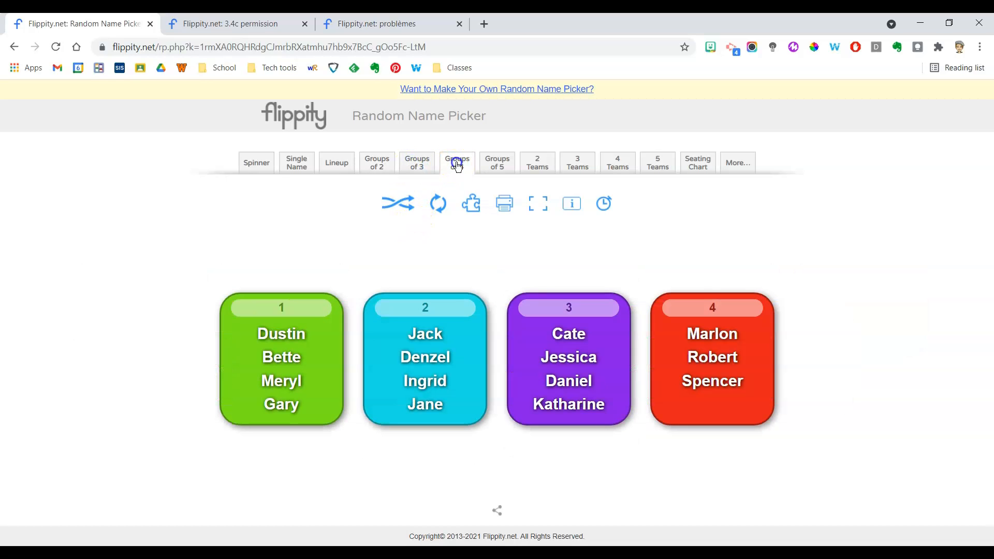
{"action": "left_click", "coordinate": [492, 165]}
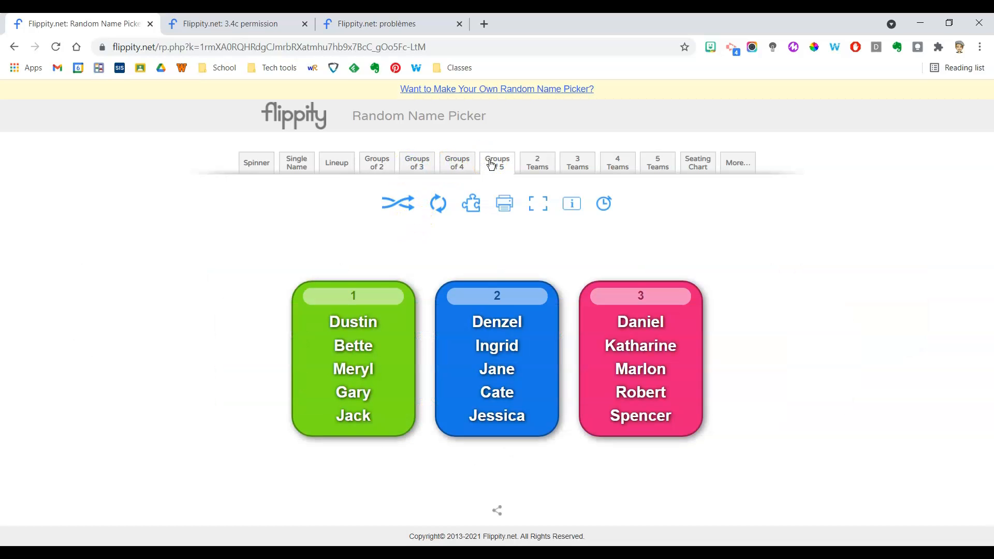
View the roster divided into 2, 3, 4 and 5 teams.
{"action": "left_click", "coordinate": [538, 168]}
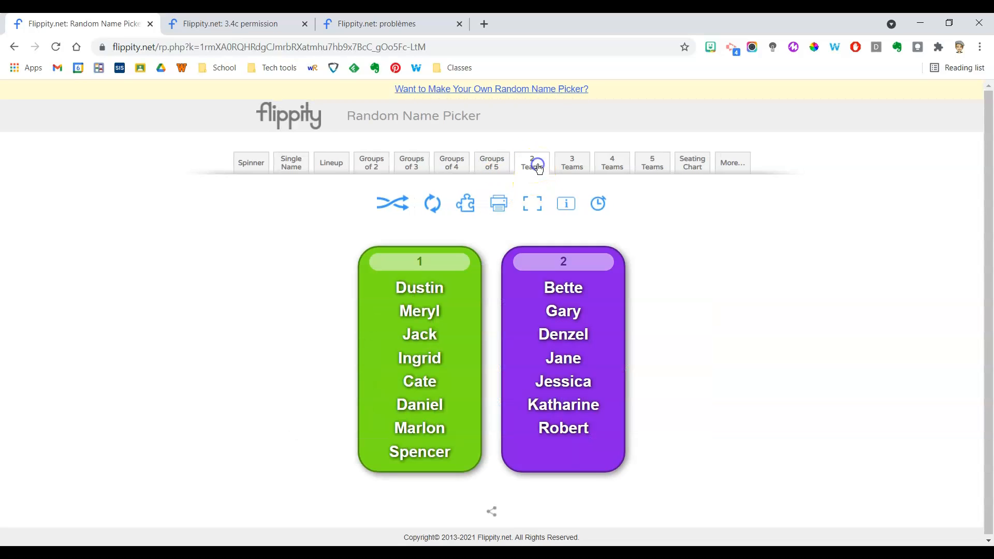
{"action": "left_click", "coordinate": [577, 171]}
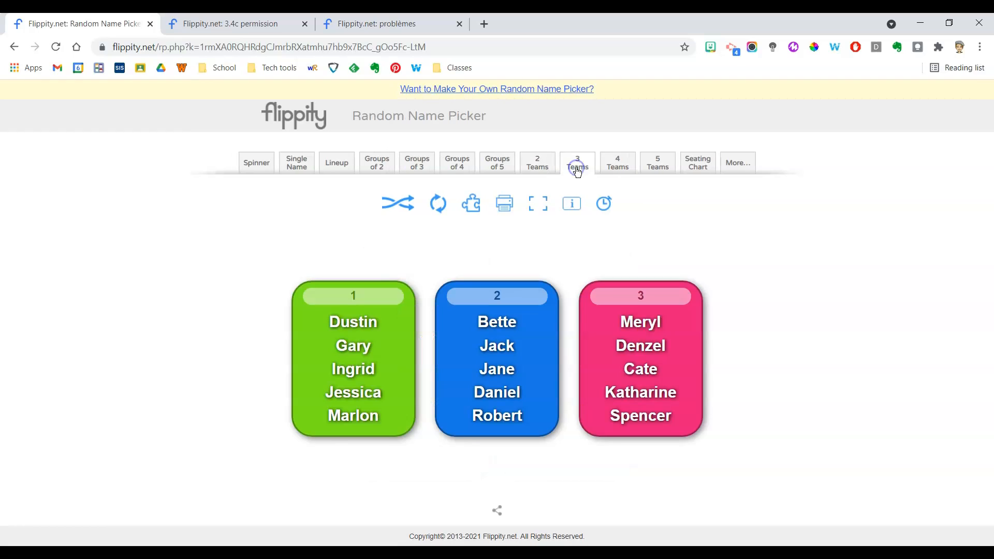
{"action": "left_click", "coordinate": [616, 164]}
{"action": "left_click", "coordinate": [656, 163]}
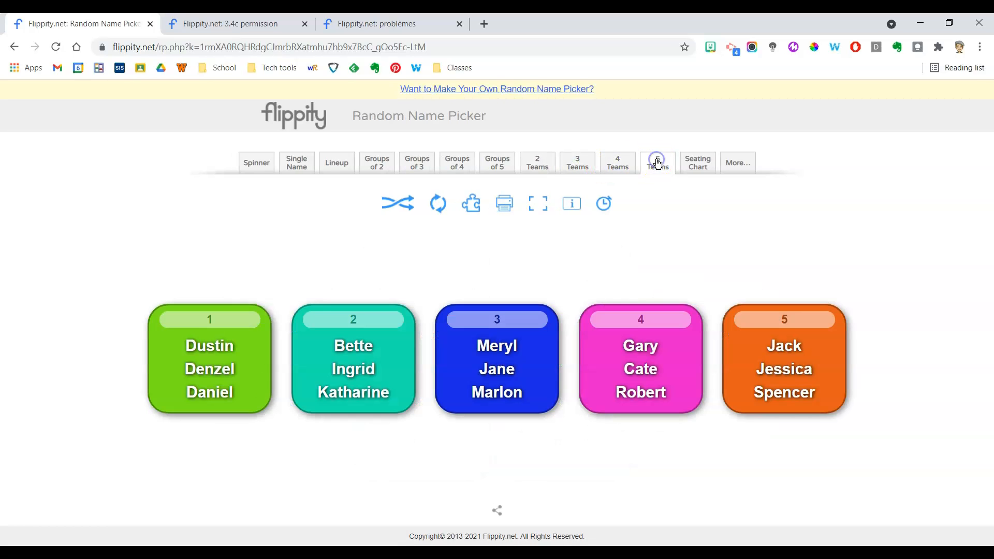
Review the seating chart and the list of additional grouping and send-to options, and return to the spinner.
{"action": "left_click", "coordinate": [695, 164]}
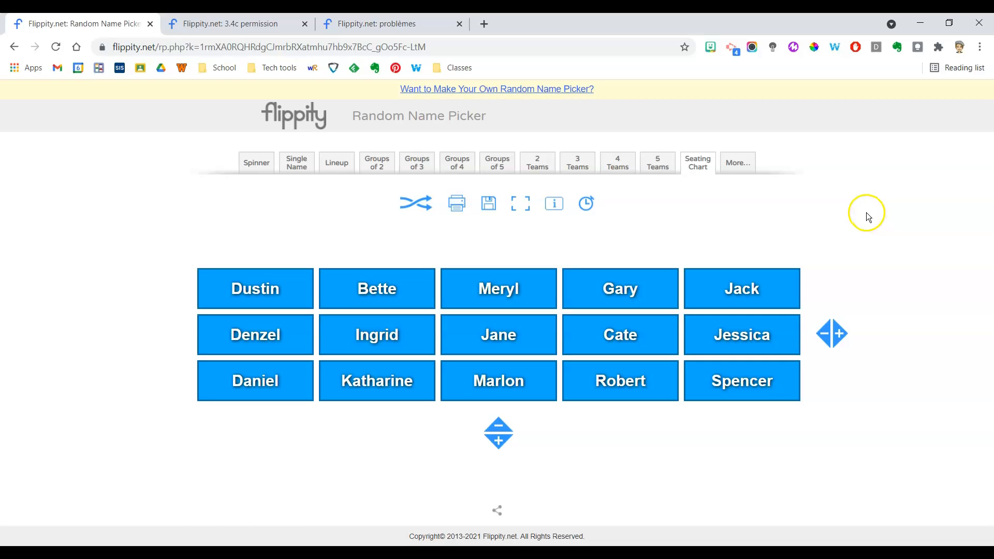
{"action": "left_click", "coordinate": [740, 164]}
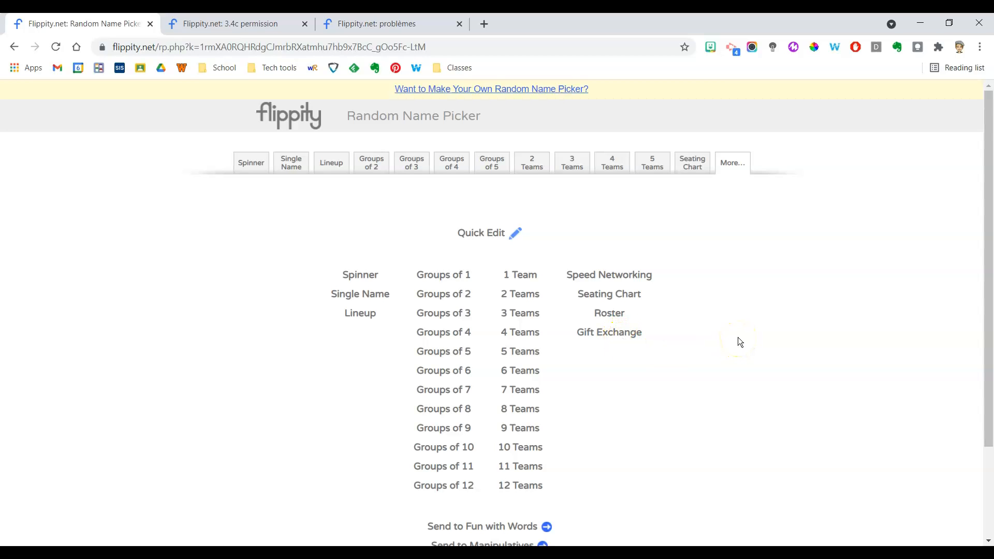
{"action": "scroll", "coordinate": [737, 337], "scroll_direction": "down", "scroll_amount": 3}
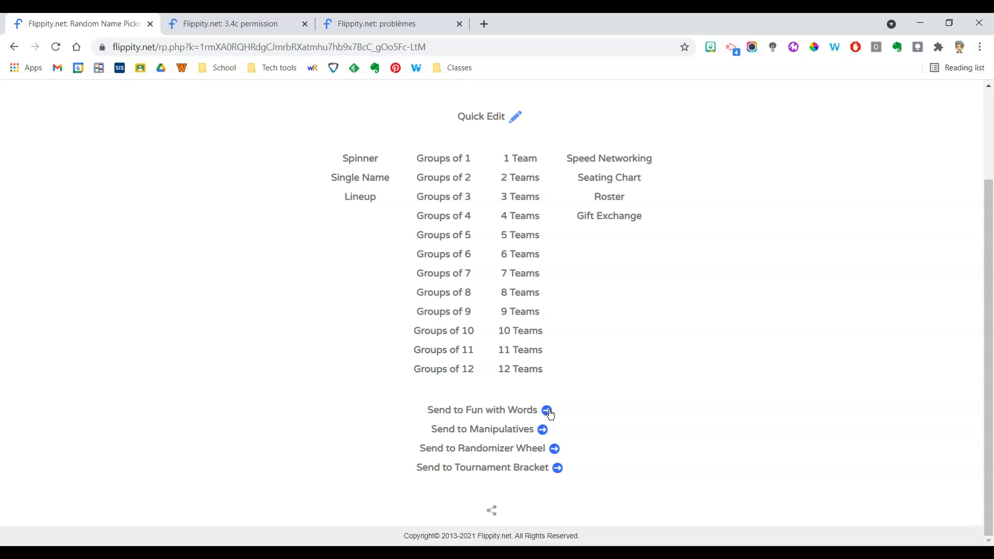
{"action": "left_click", "coordinate": [522, 419]}
{"action": "scroll", "coordinate": [737, 419], "scroll_direction": "up", "scroll_amount": 3}
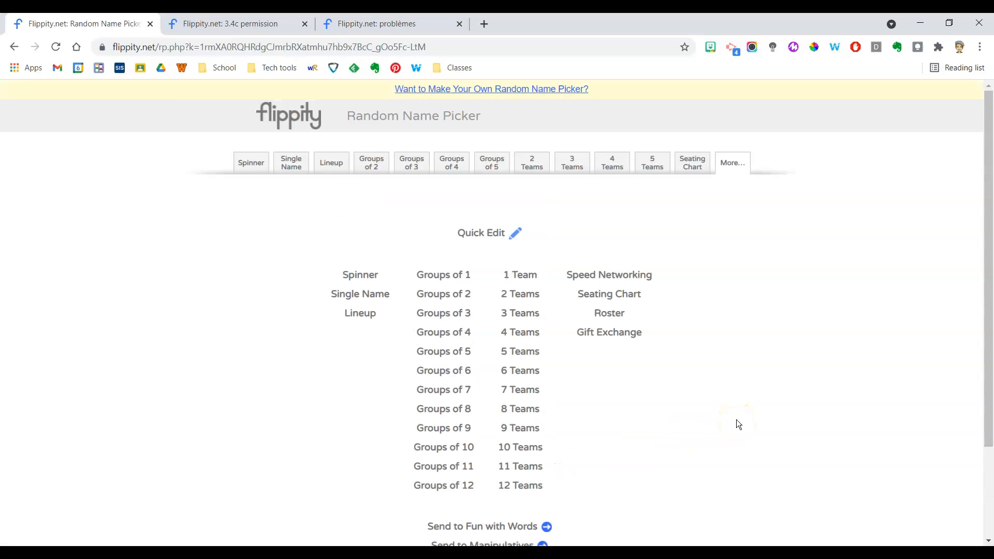
{"action": "left_click", "coordinate": [252, 163]}
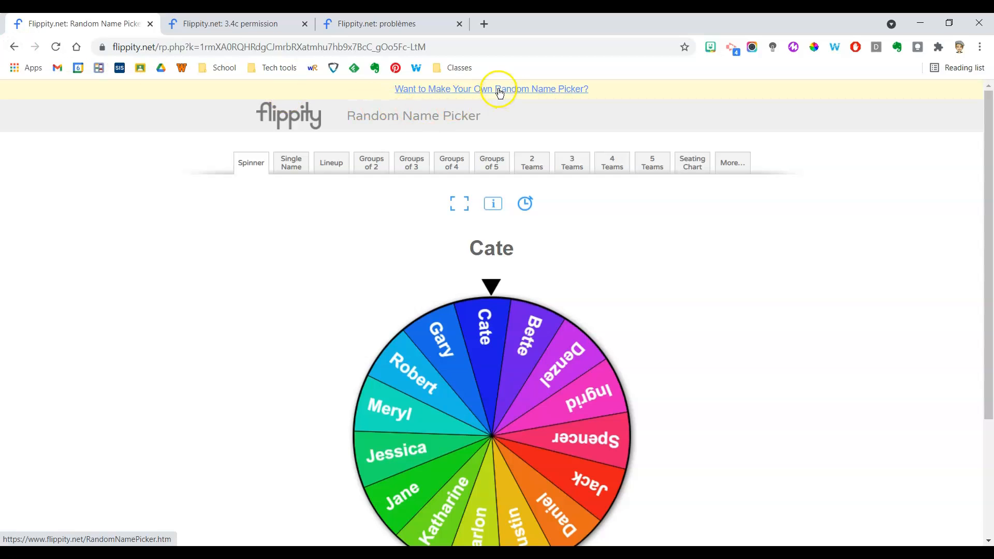
Go back to the Flippity home page and read the Random Name Picker instructions, highlighting the warning about blue-background cells.
{"action": "left_click", "coordinate": [16, 48]}
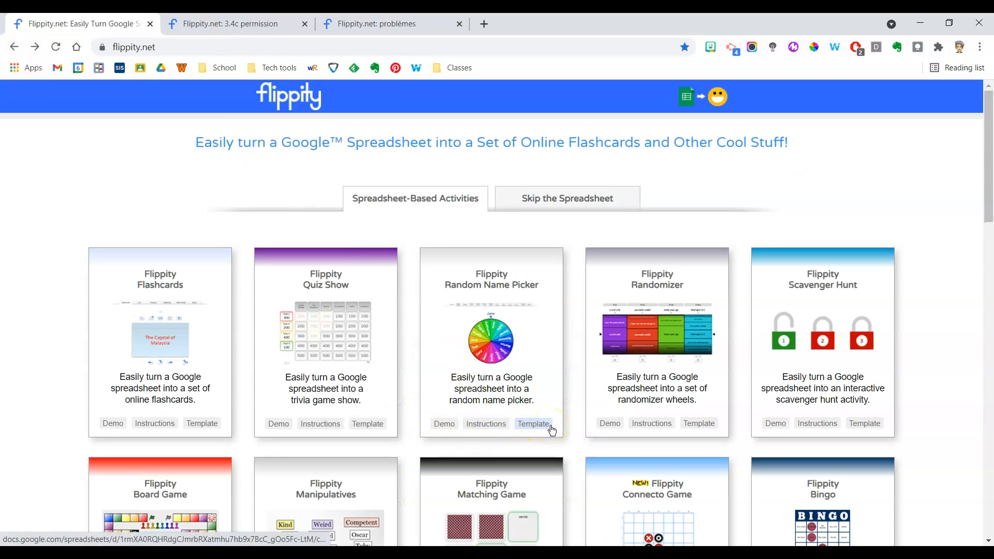
{"action": "left_click", "coordinate": [484, 426]}
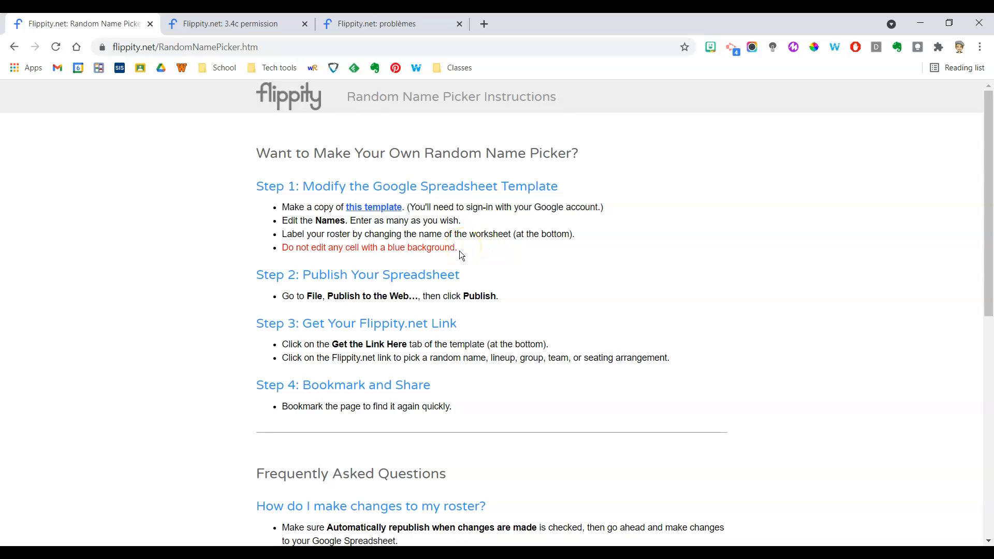
{"action": "left_click_drag", "start_coordinate": [271, 251], "coordinate": [476, 255]}
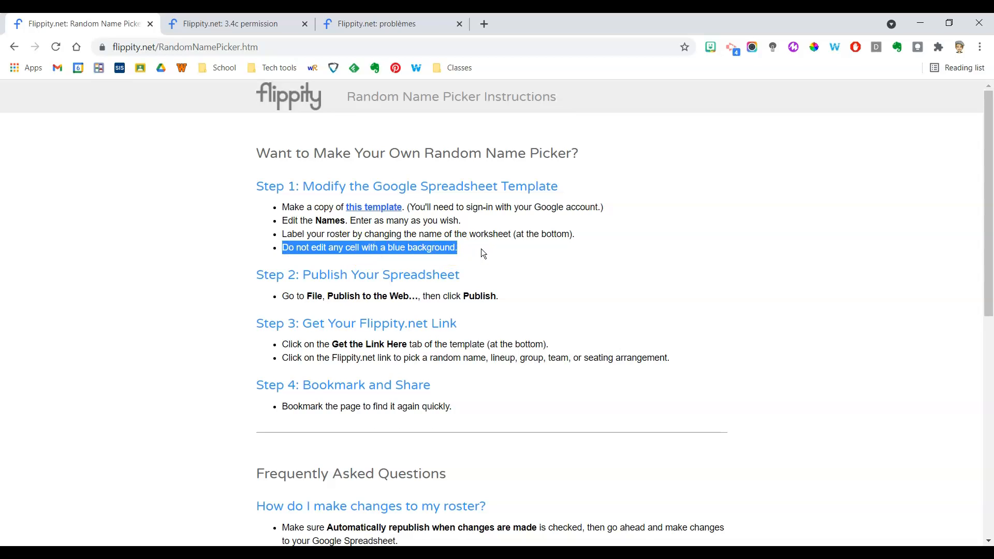
{"action": "left_click", "coordinate": [482, 253]}
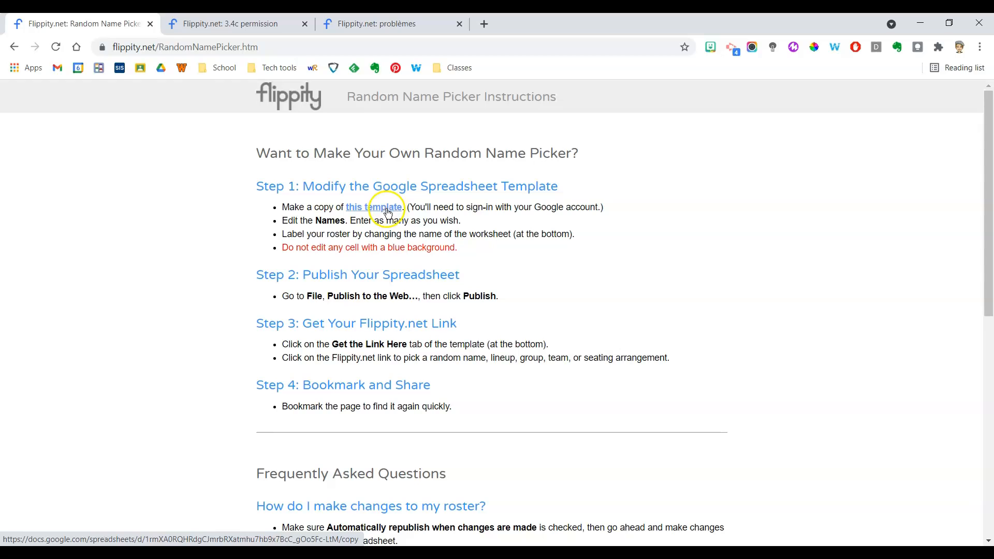
Return to the Flippity home page and make a Google Sheets copy of the Random Name Picker template.
{"action": "left_click", "coordinate": [14, 47]}
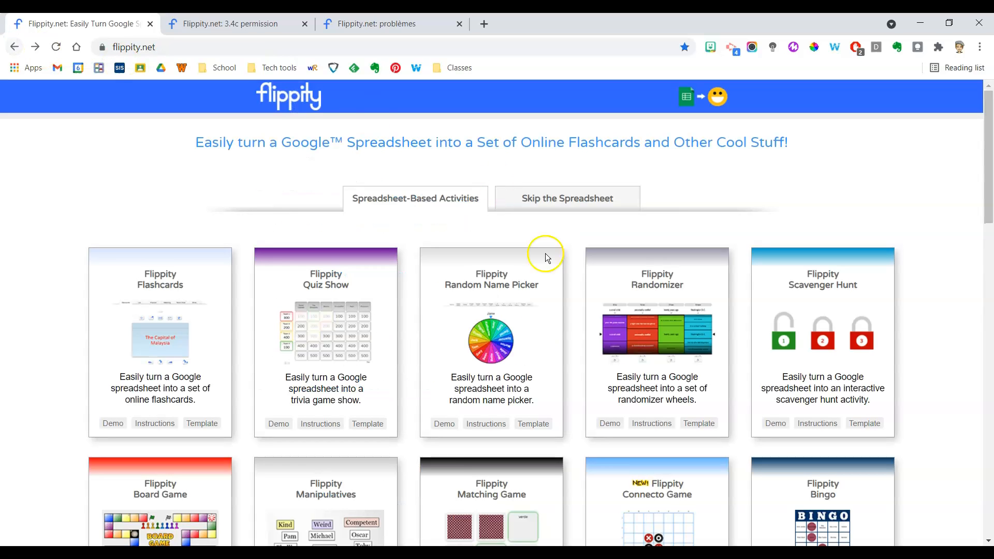
{"action": "left_click", "coordinate": [533, 424]}
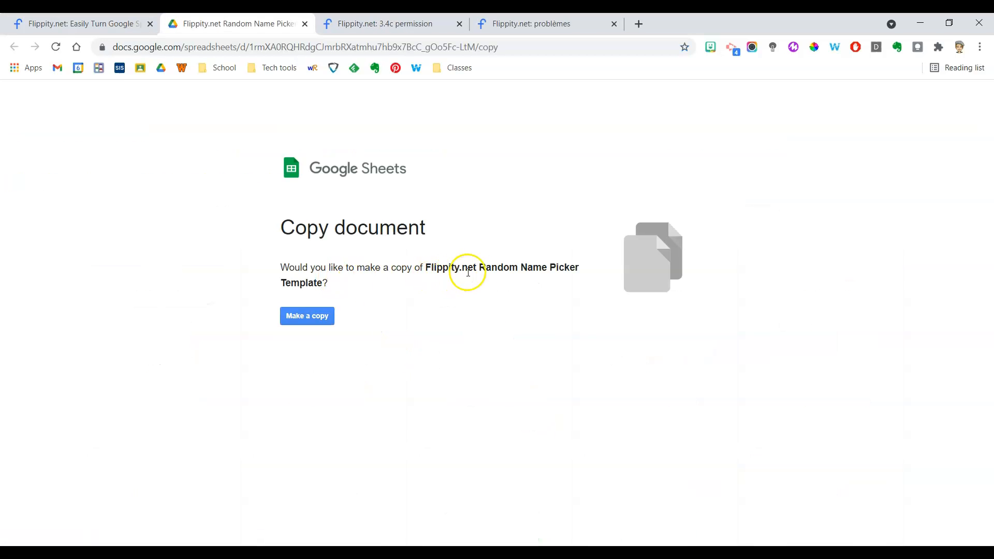
{"action": "left_click", "coordinate": [313, 318]}
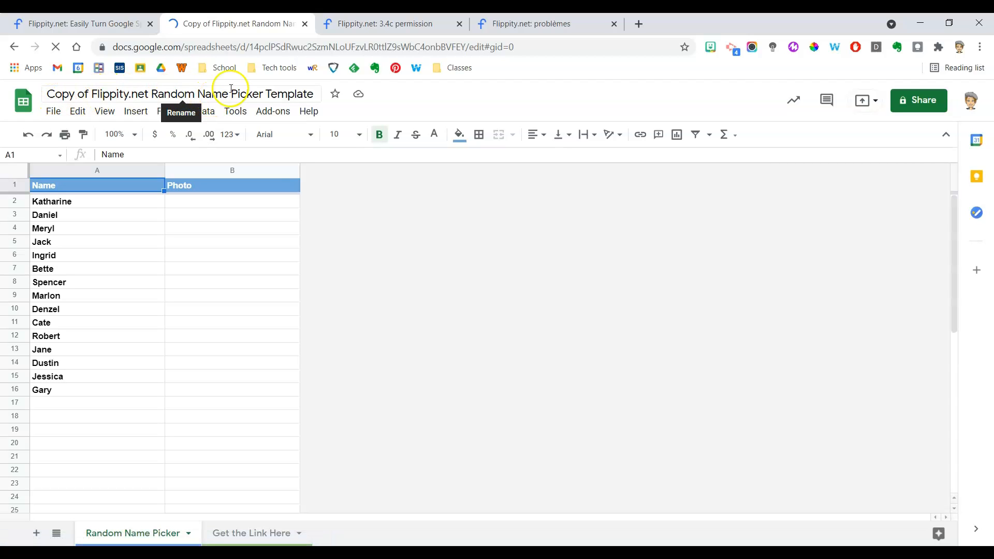
Rename the copied template spreadsheet as "2nd hour".
{"action": "left_click", "coordinate": [170, 95]}
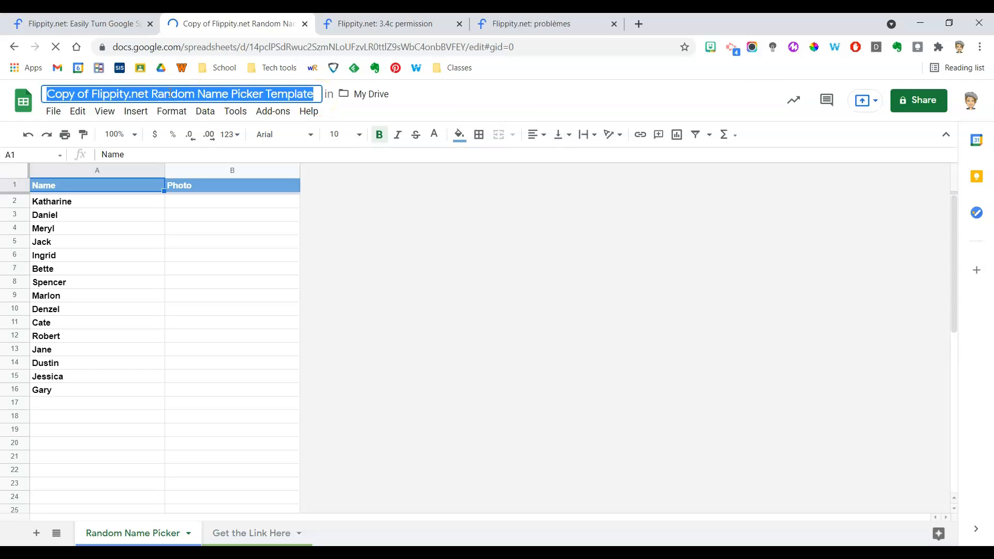
{"action": "type", "text": "2nd hour"}
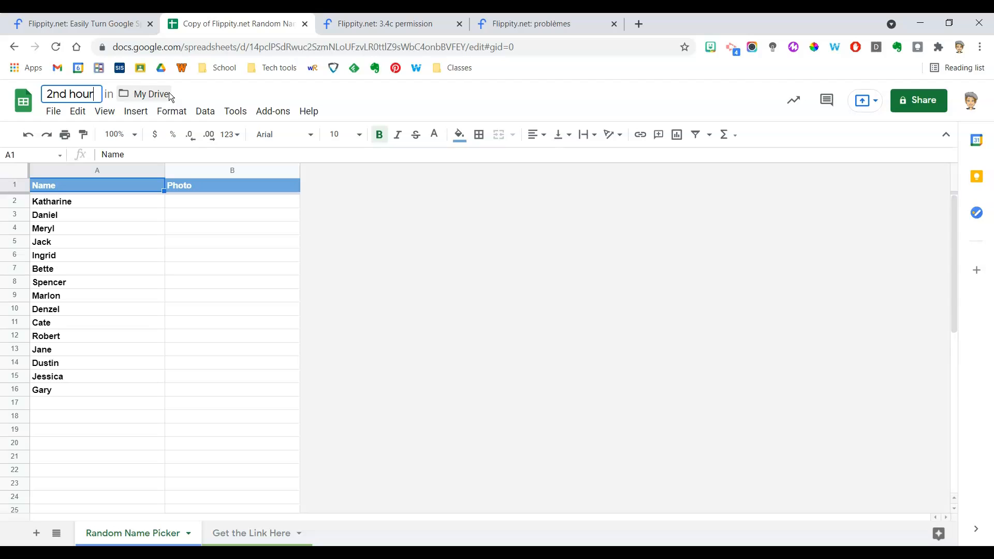
{"action": "key", "text": "Return"}
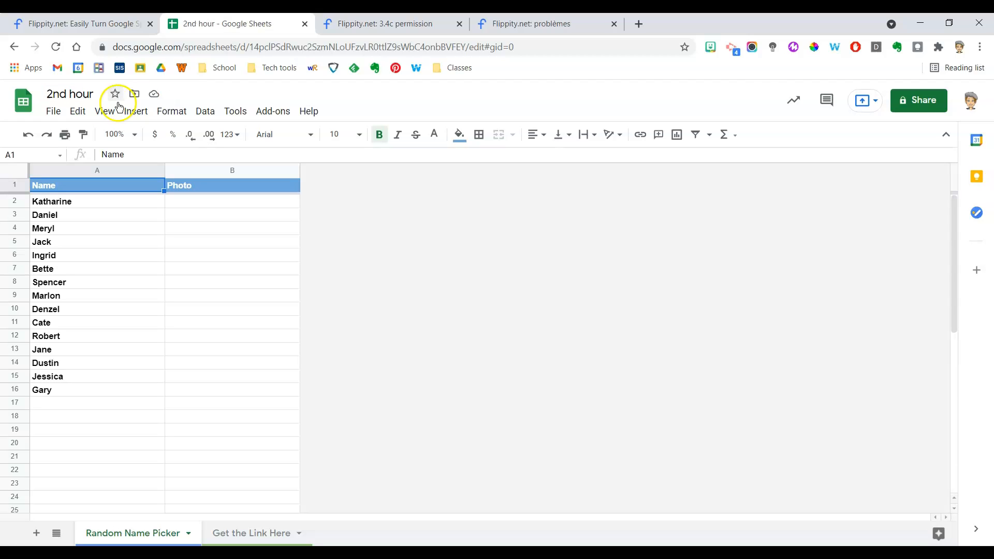
Extend the spreadsheet's title to "2nd hour Flippity Random Name Picker".
{"action": "left_click", "coordinate": [97, 94]}
{"action": "type", "text": "FLippity"}
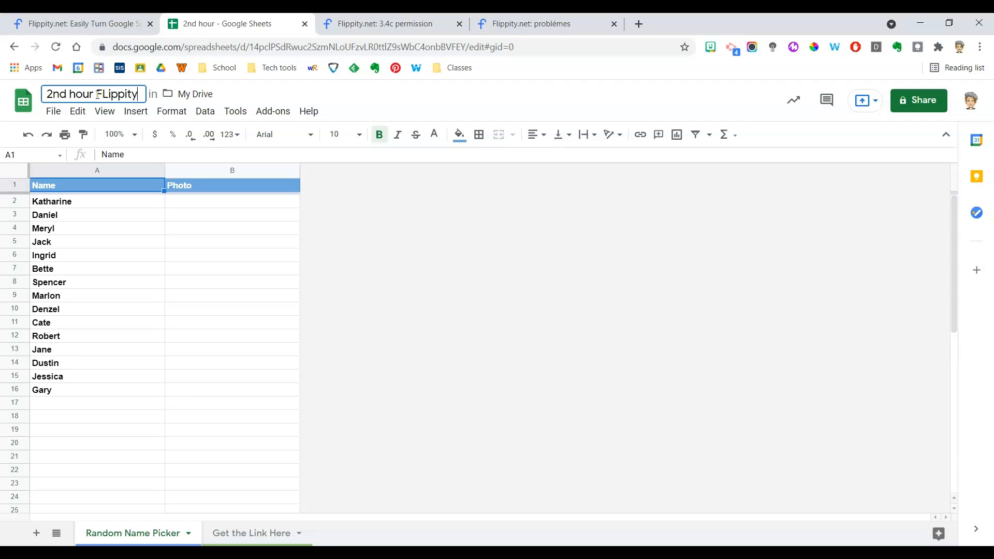
{"action": "key", "text": "BackSpace"}
{"action": "key", "text": "BackSpace"}
{"action": "key", "text": "BackSpace"}
{"action": "key", "text": "BackSpace"}
{"action": "key", "text": "BackSpace"}
{"action": "key", "text": "BackSpace"}
{"action": "key", "text": "BackSpace"}
{"action": "type", "text": "lippity Ran"}
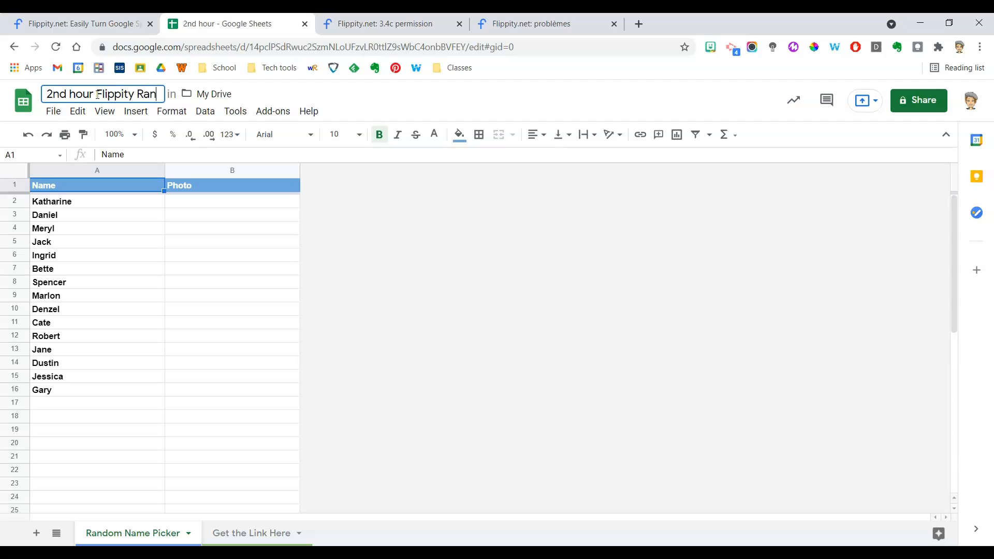
{"action": "type", "text": "com Na"}
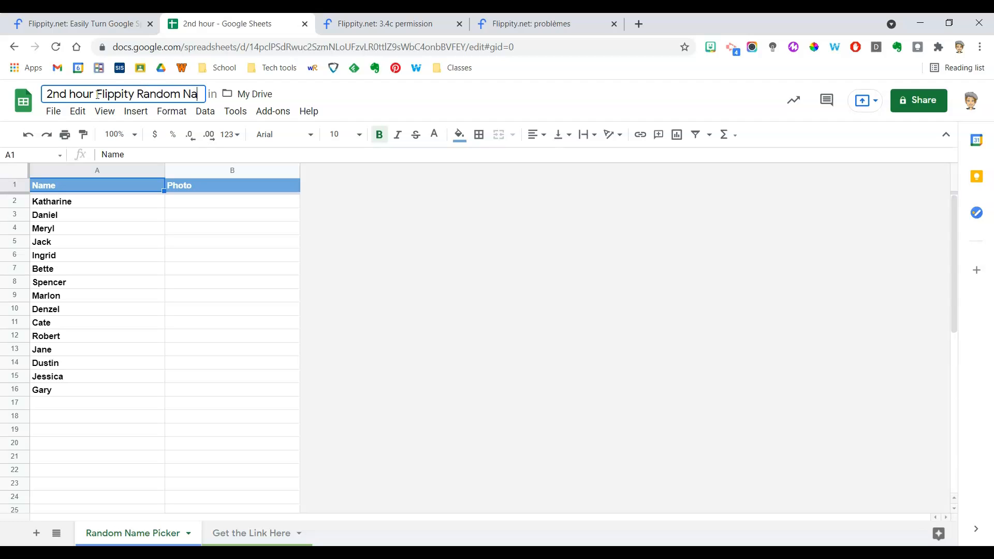
{"action": "type", "text": "me Picker"}
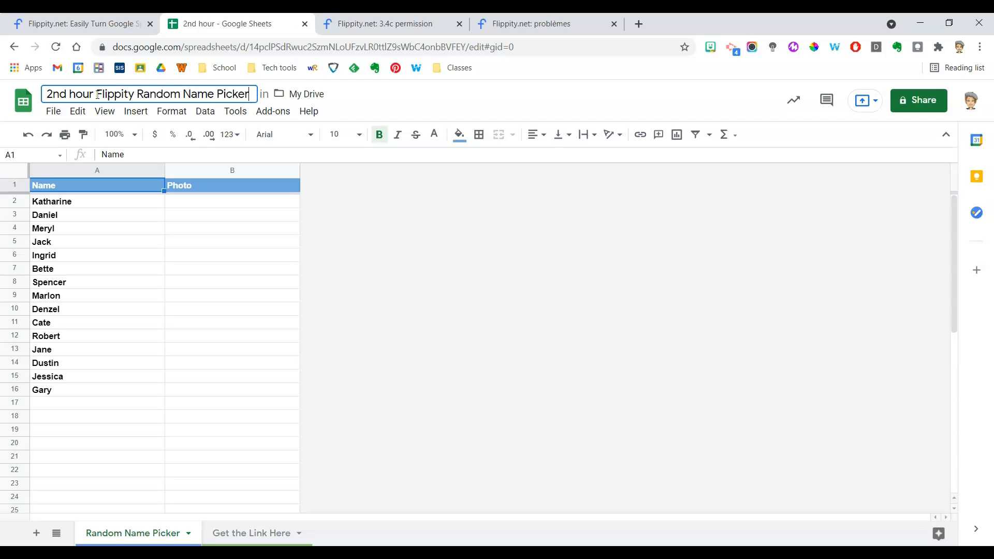
{"action": "key", "text": "Return"}
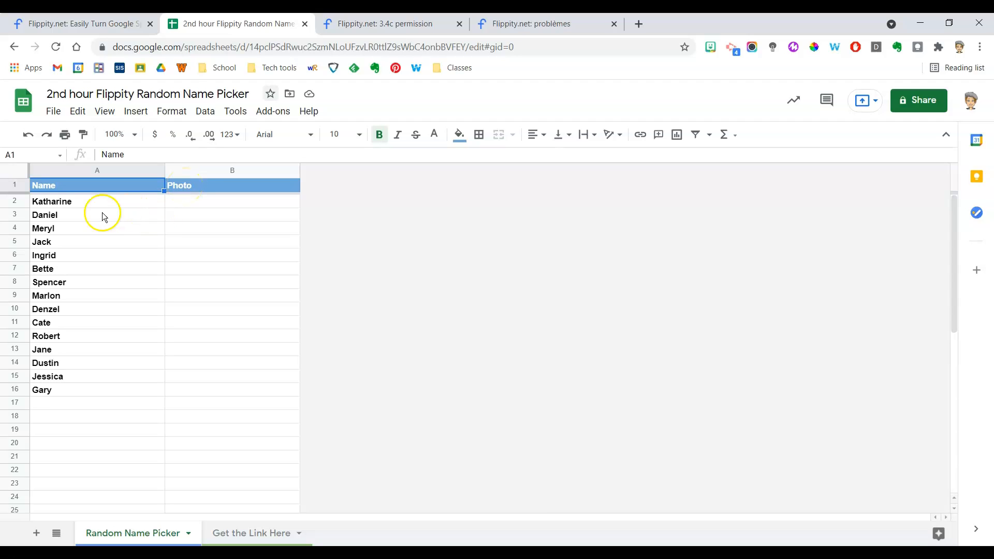
Clear the sample names in A2:A16 and enter the class roster, one student's first name per row from A2.
{"action": "left_click_drag", "start_coordinate": [81, 201], "coordinate": [79, 396]}
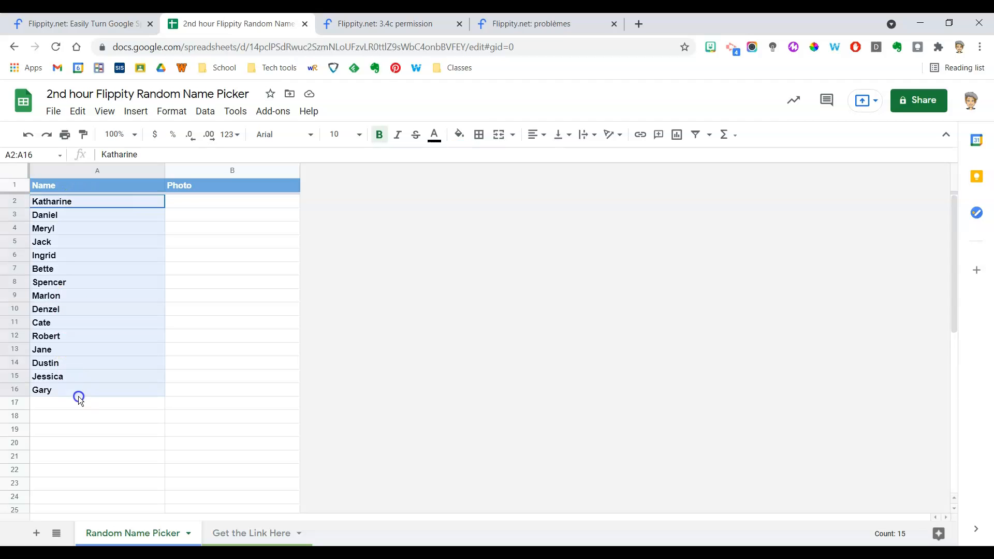
{"action": "key", "text": "Delete"}
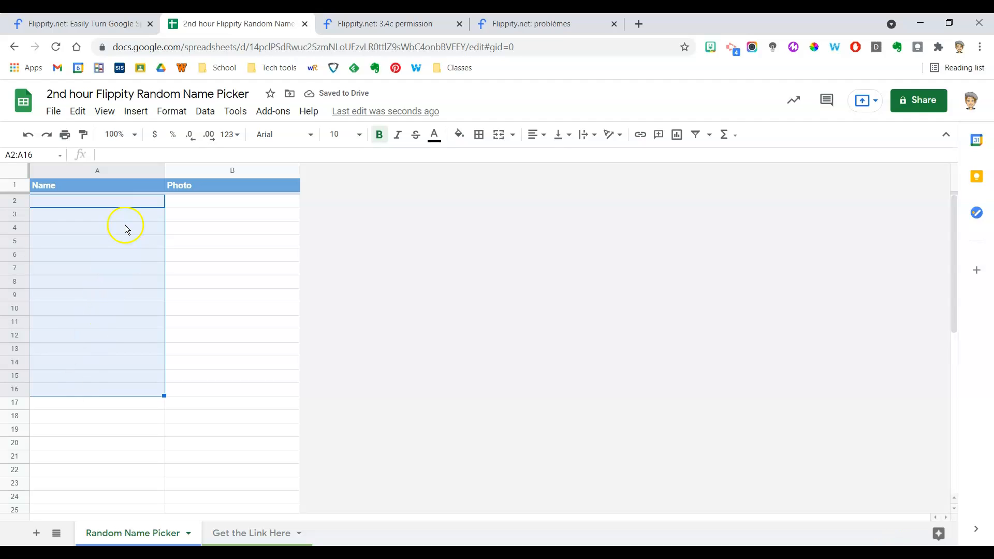
{"action": "left_click", "coordinate": [129, 202]}
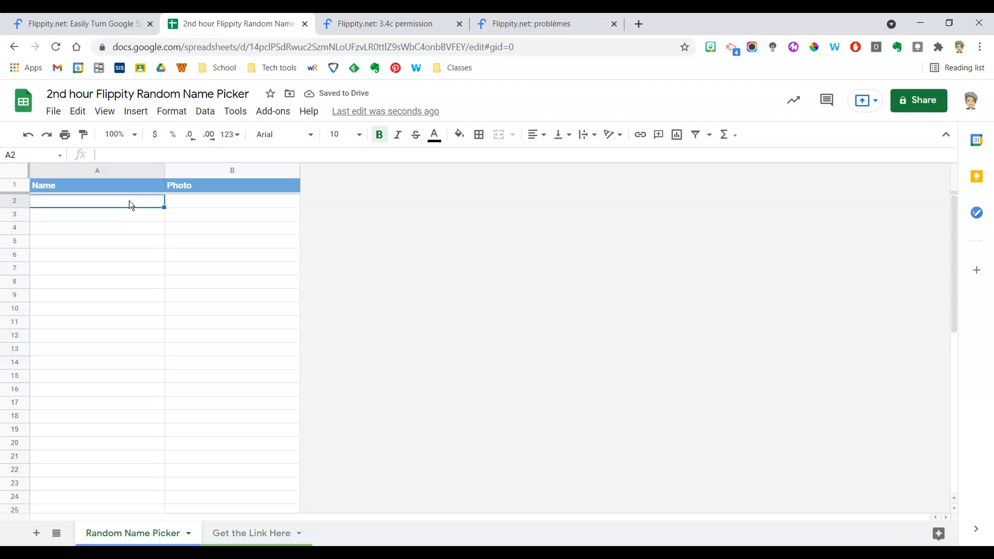
{"action": "type", "text": "Harry"}
{"action": "key", "text": "Return"}
{"action": "type", "text": "Ron Hermione"}
{"action": "key", "text": "BackSpace"}
{"action": "key", "text": "BackSpace"}
{"action": "key", "text": "BackSpace"}
{"action": "key", "text": "BackSpace"}
{"action": "key", "text": "BackSpace"}
{"action": "key", "text": "BackSpace"}
{"action": "key", "text": "BackSpace"}
{"action": "key", "text": "BackSpace"}
{"action": "key", "text": "BackSpace"}
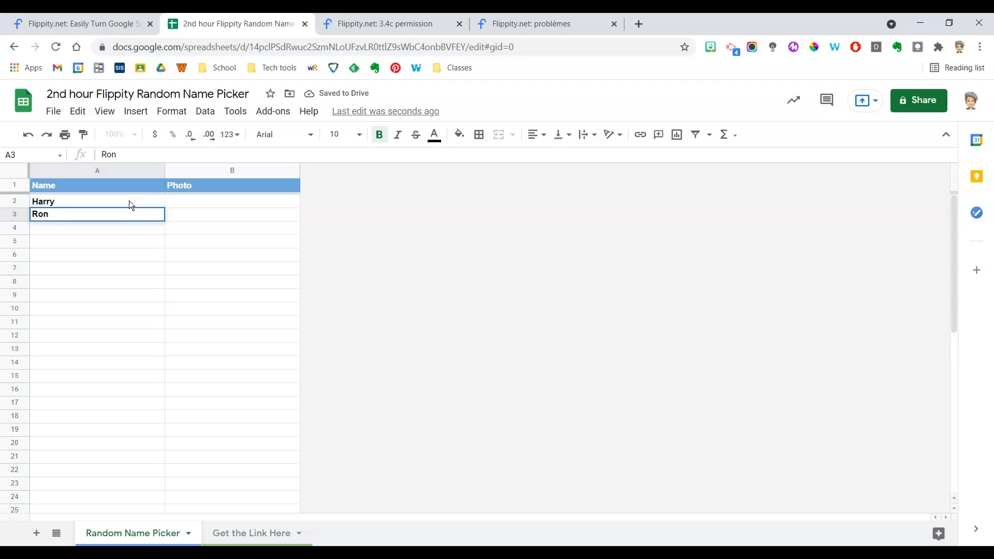
{"action": "key", "text": "Return"}
{"action": "type", "text": "Hermione"}
{"action": "key", "text": "Return"}
{"action": "type", "text": "Neville"}
{"action": "key", "text": "Return"}
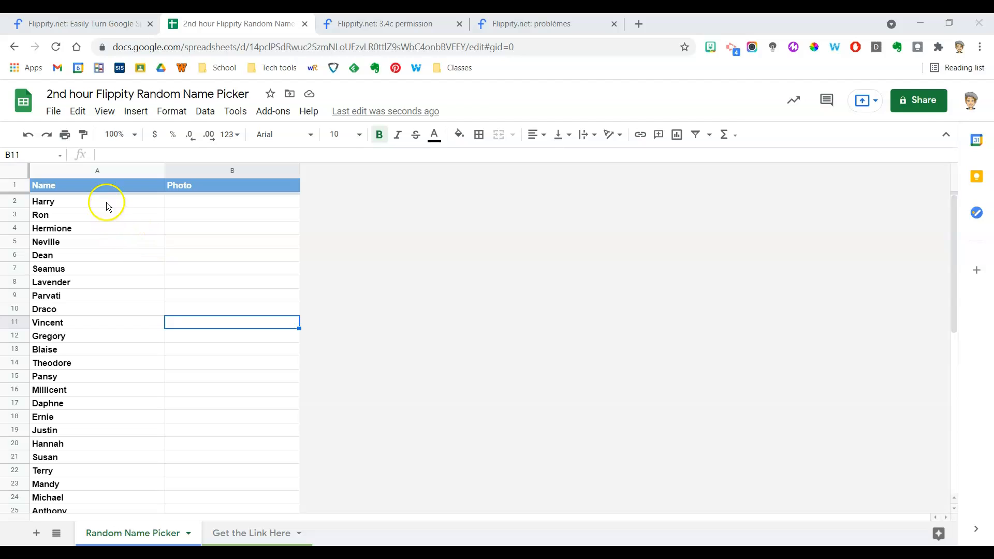
{"action": "scroll", "coordinate": [97, 458], "scroll_direction": "down", "scroll_amount": 1}
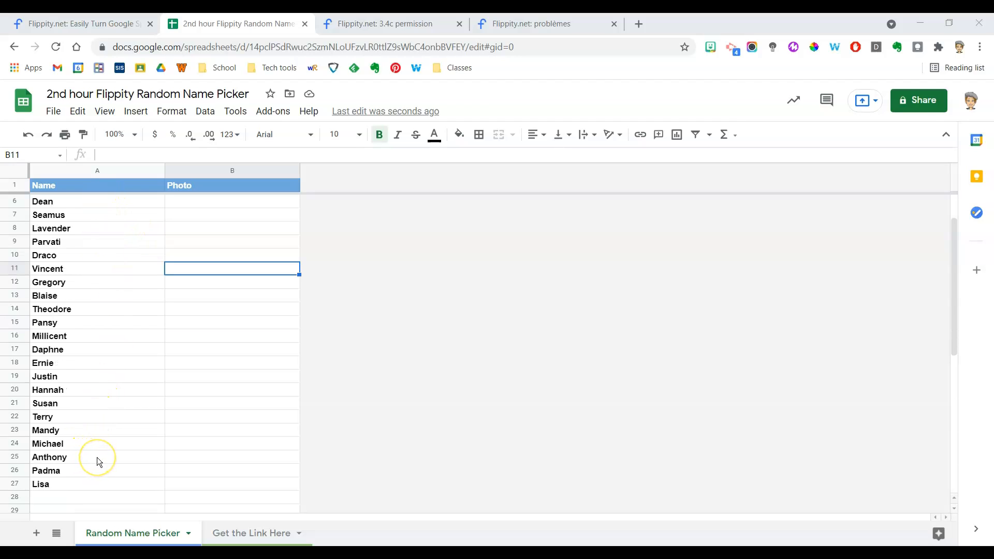
{"action": "scroll", "coordinate": [97, 458], "scroll_direction": "up", "scroll_amount": 1}
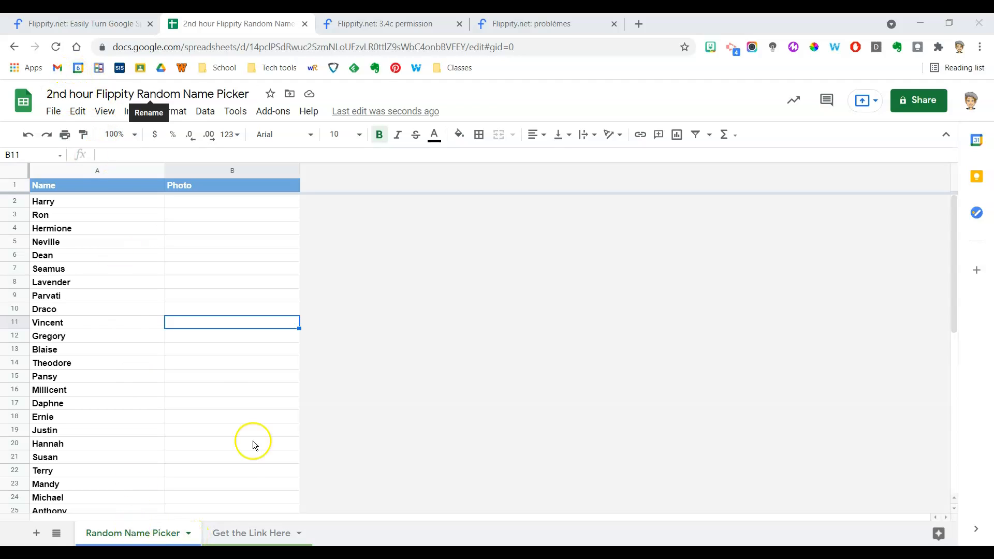
Rename the Random Name Picker sheet as "2nd hour".
{"action": "left_click", "coordinate": [189, 534]}
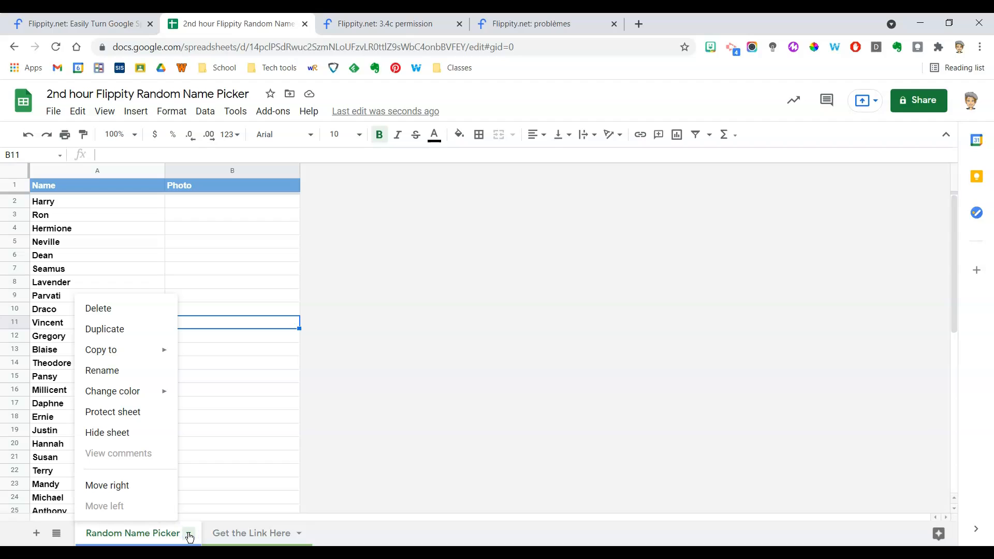
{"action": "left_click", "coordinate": [107, 371]}
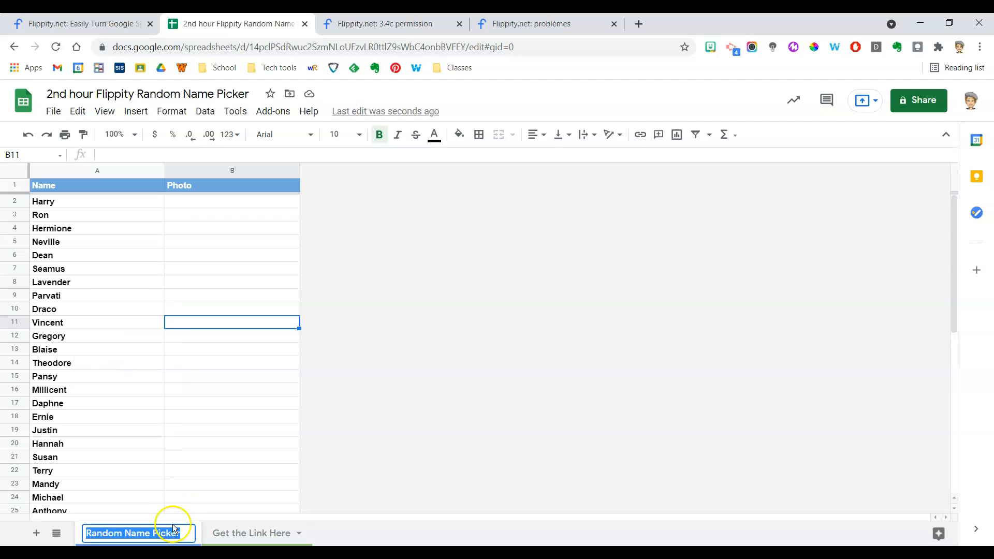
{"action": "type", "text": "2nd hour"}
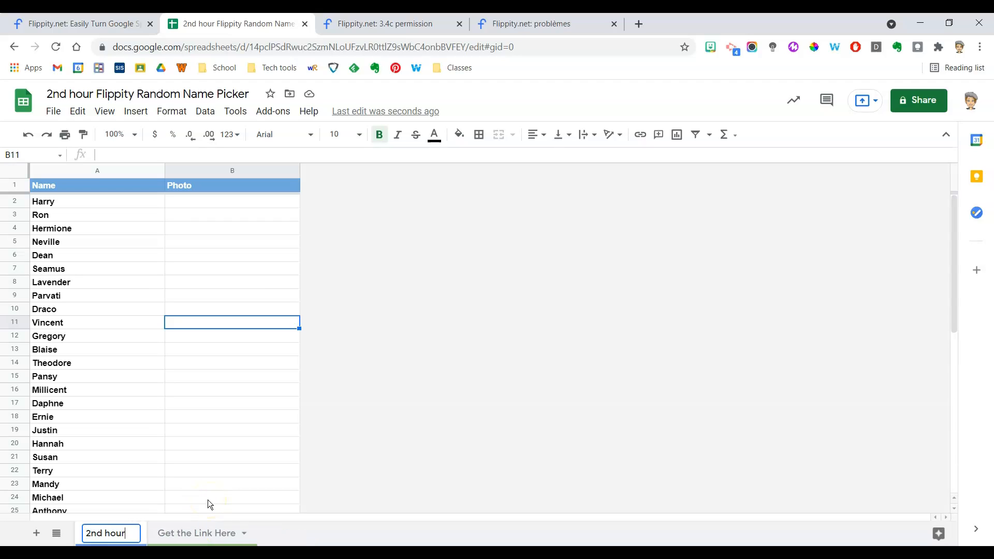
{"action": "key", "text": "Return"}
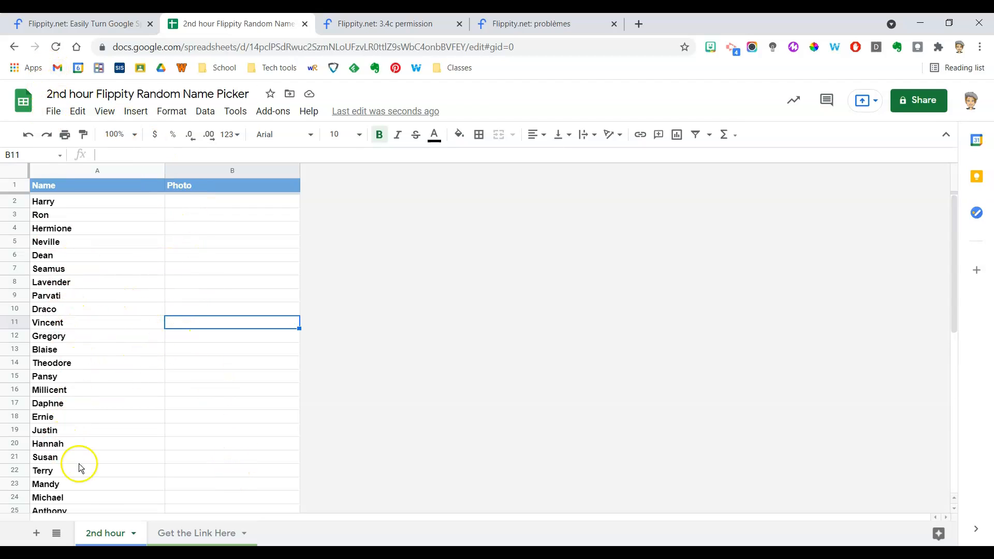
Publish the entire document to the web as a web page and close the publishing dialog.
{"action": "left_click", "coordinate": [54, 111]}
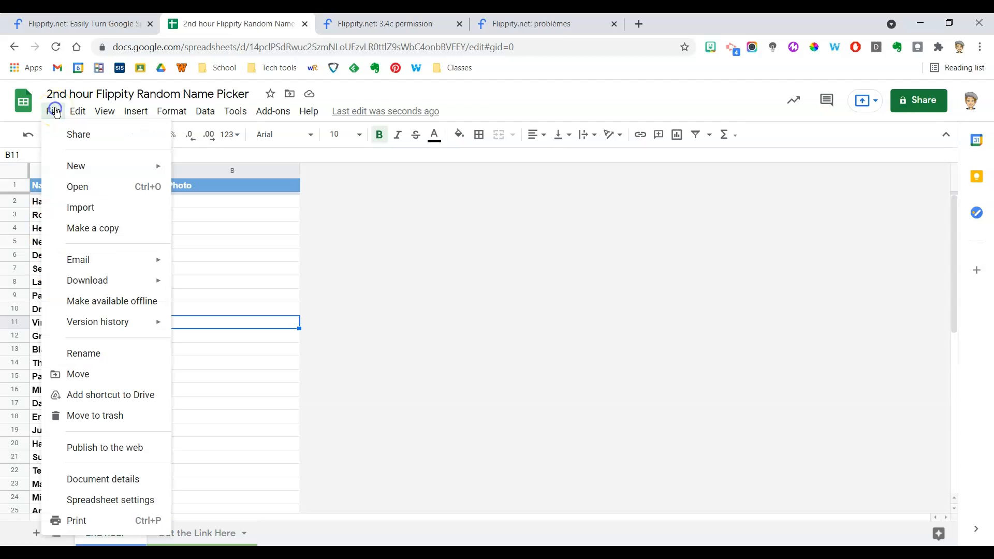
{"action": "left_click", "coordinate": [107, 448]}
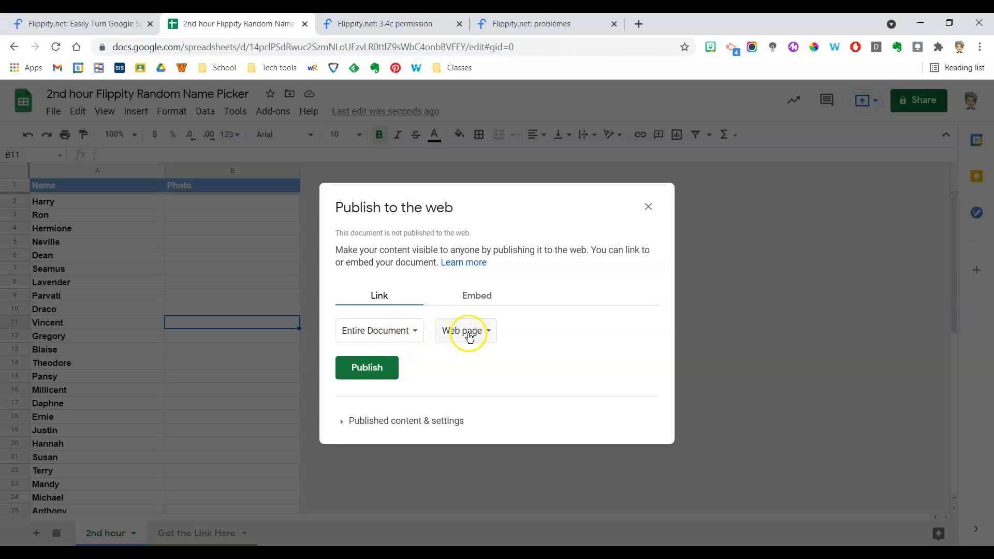
{"action": "left_click", "coordinate": [366, 370]}
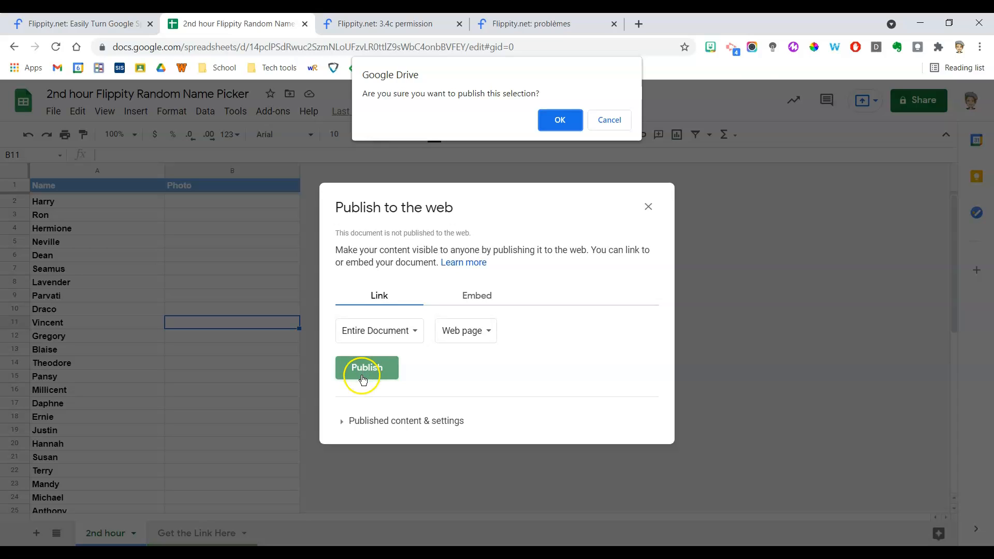
{"action": "left_click", "coordinate": [562, 120]}
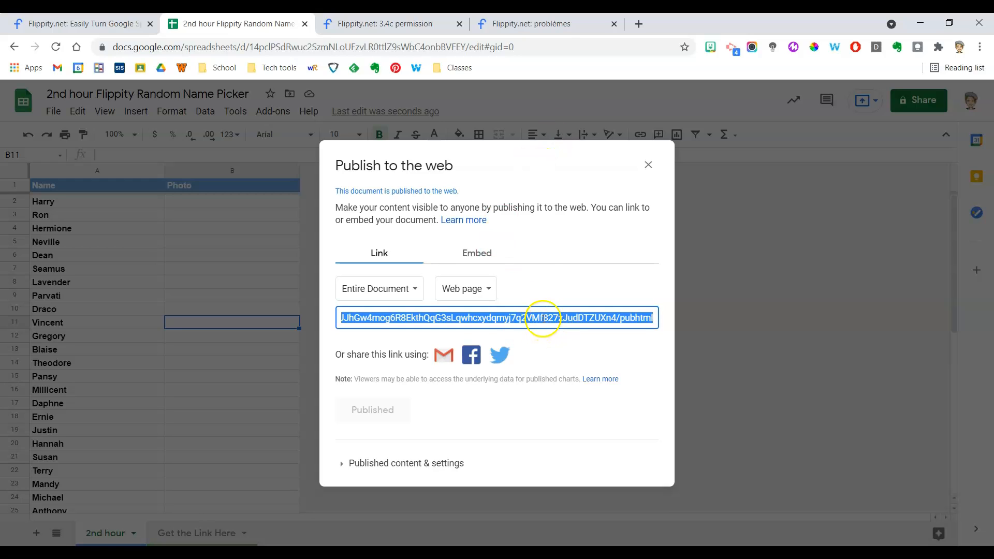
{"action": "left_click", "coordinate": [498, 320]}
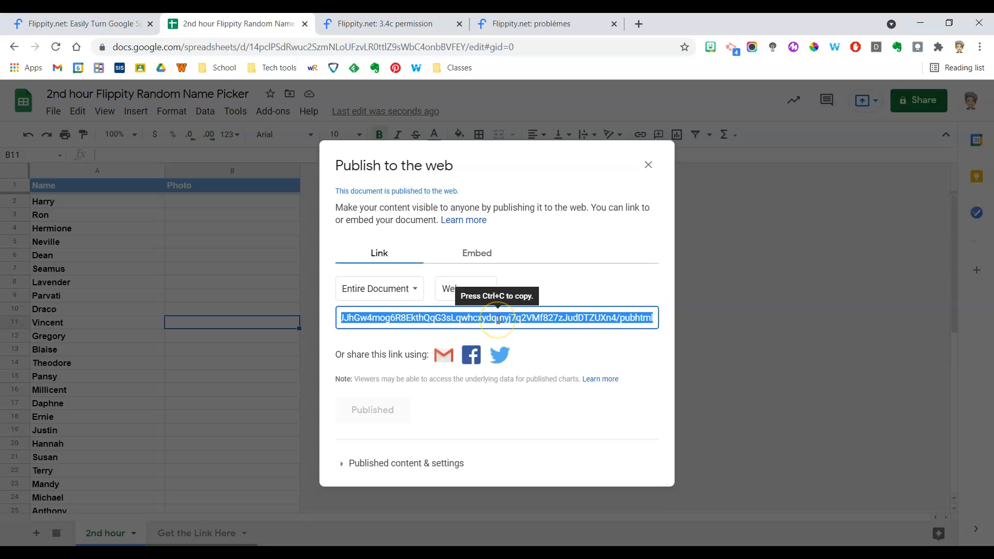
{"action": "left_click", "coordinate": [650, 167]}
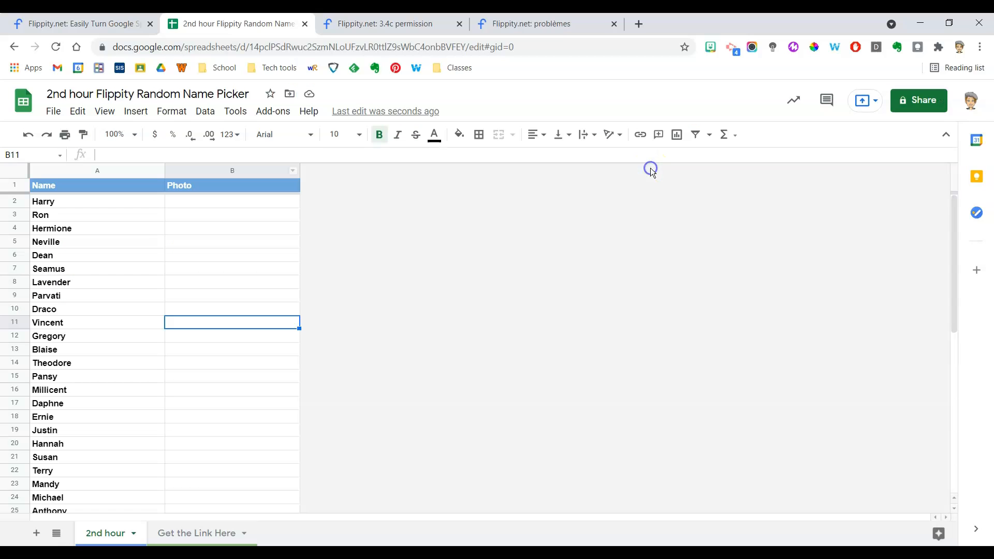
Open the custom name picker through its flippity.net link on the "Get the Link Here" sheet.
{"action": "left_click", "coordinate": [213, 539]}
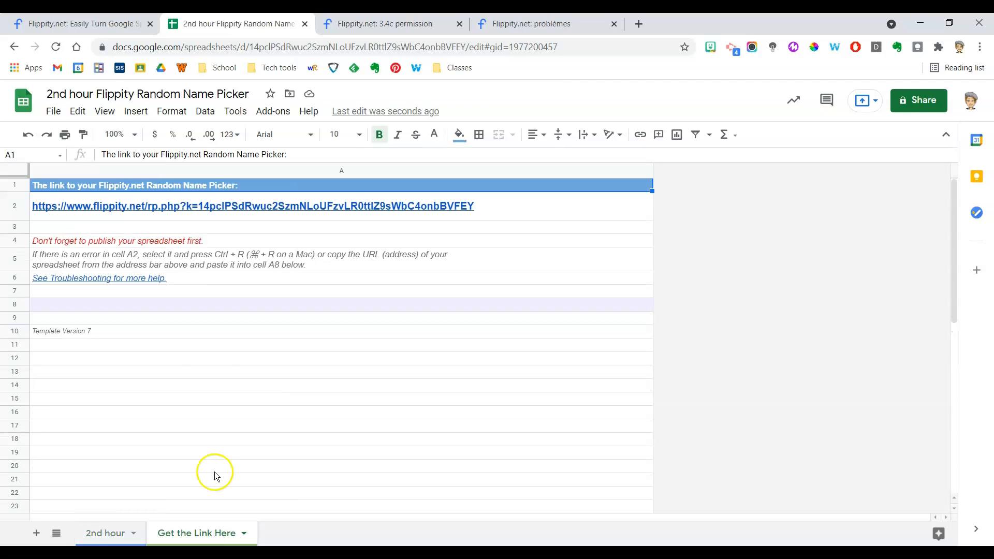
{"action": "mouse_move", "coordinate": [111, 205]}
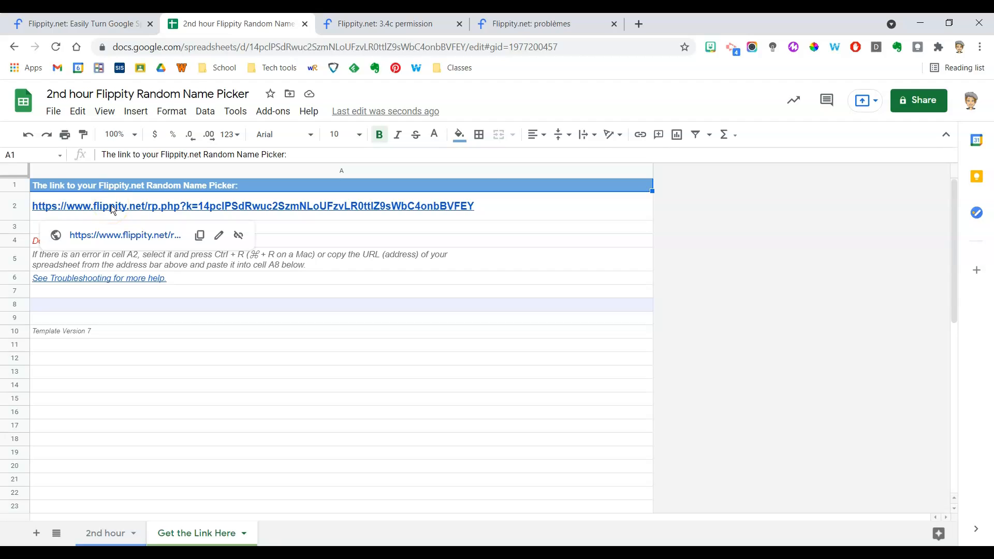
{"action": "left_click", "coordinate": [121, 236]}
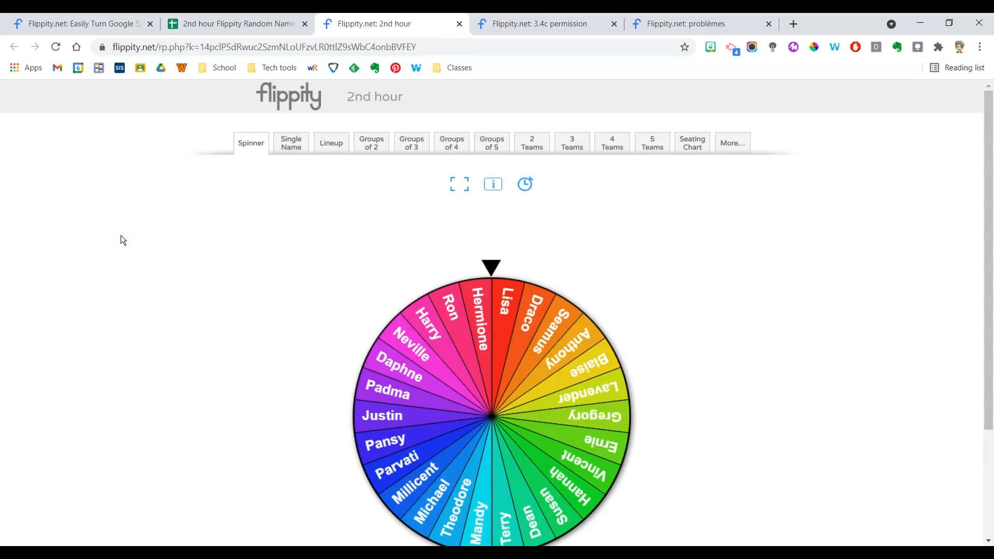
Spin the wheel to pick a random student, and shuffle the roster in groups of 2.
{"action": "left_click", "coordinate": [514, 369]}
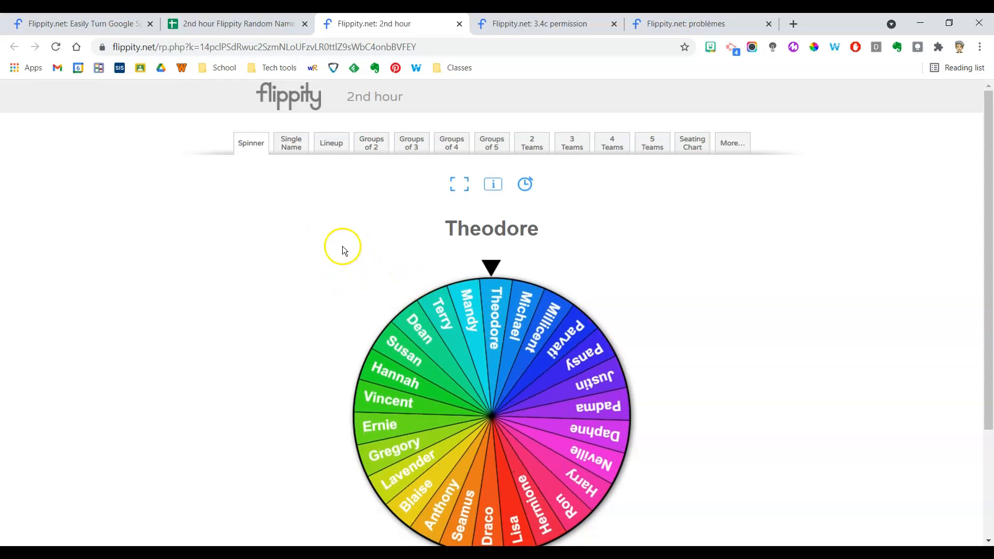
{"action": "left_click", "coordinate": [375, 151]}
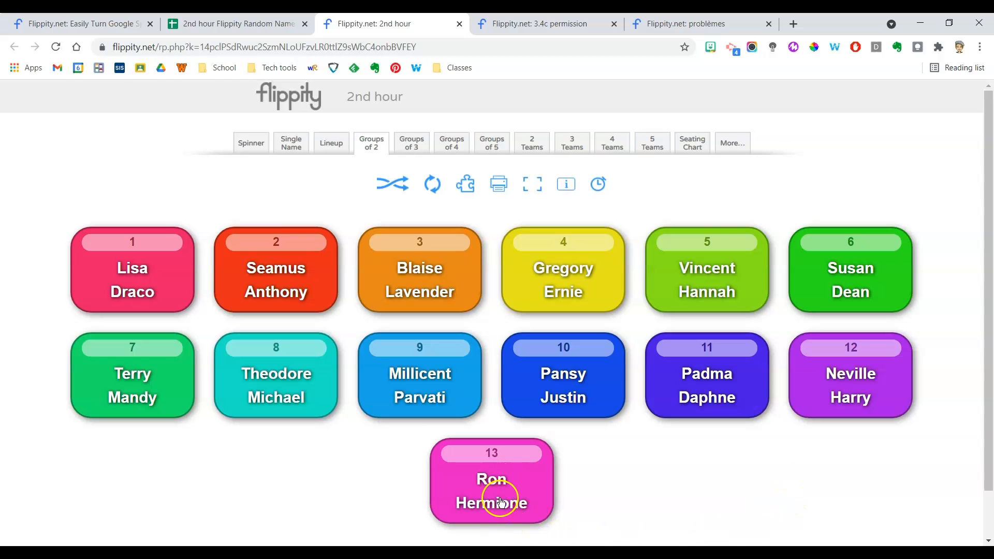
{"action": "left_click", "coordinate": [391, 185]}
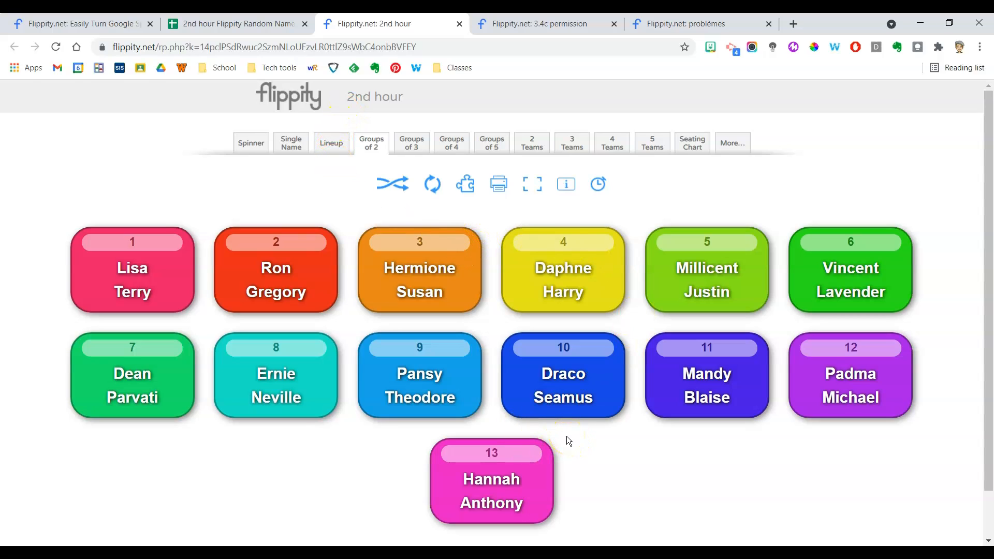
Bookmark the custom 2nd hour name picker page and shorten the bookmark's name to "2nd hour".
{"action": "left_click", "coordinate": [274, 26]}
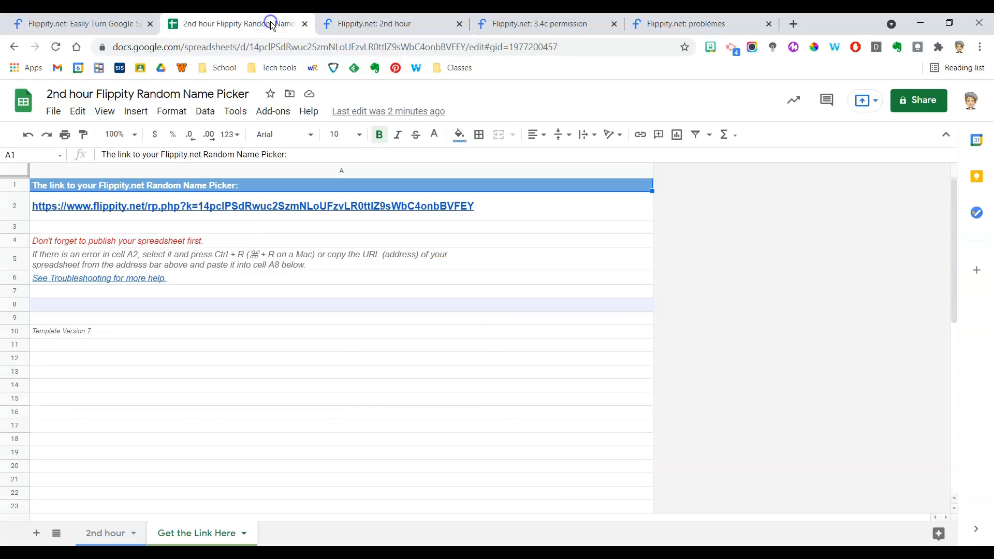
{"action": "left_click", "coordinate": [384, 21]}
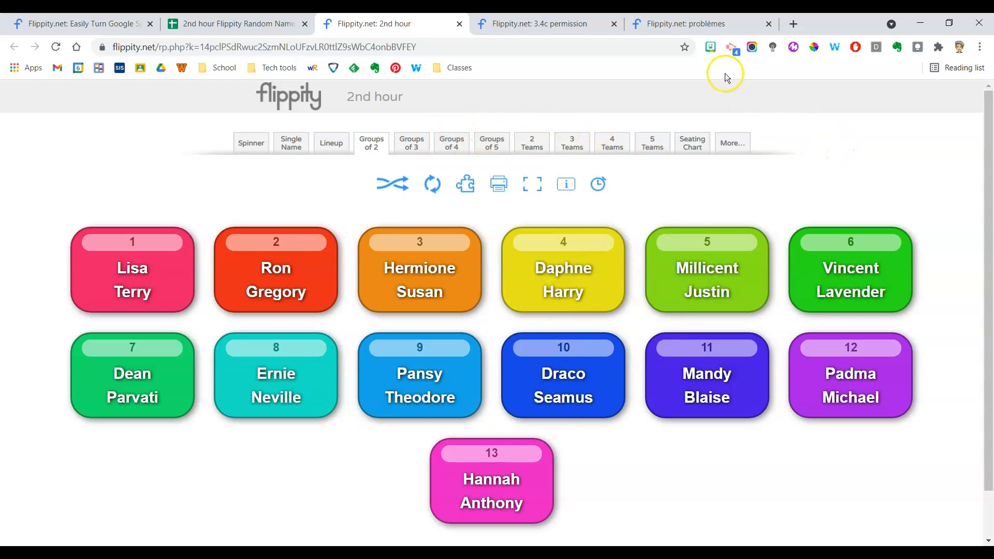
{"action": "left_click", "coordinate": [685, 47]}
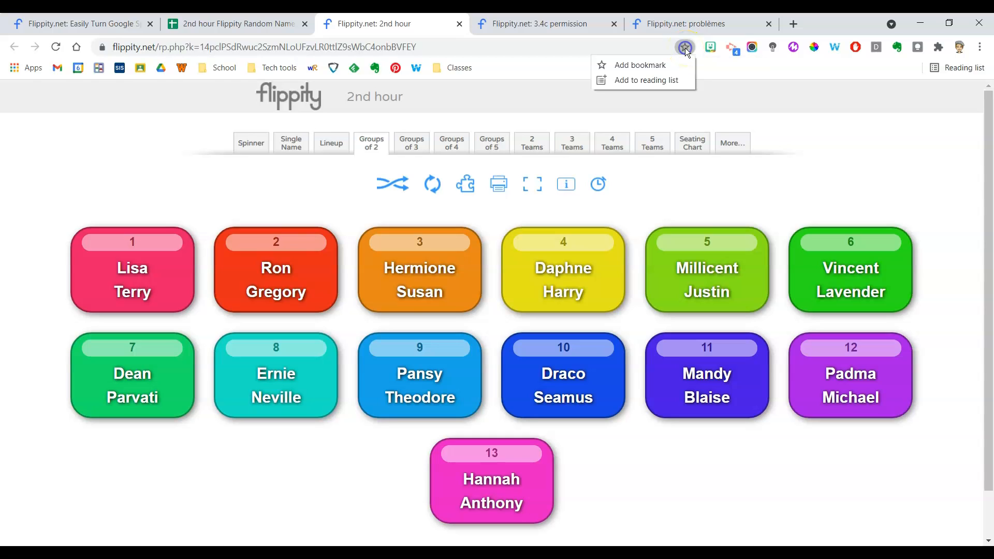
{"action": "left_click", "coordinate": [664, 67]}
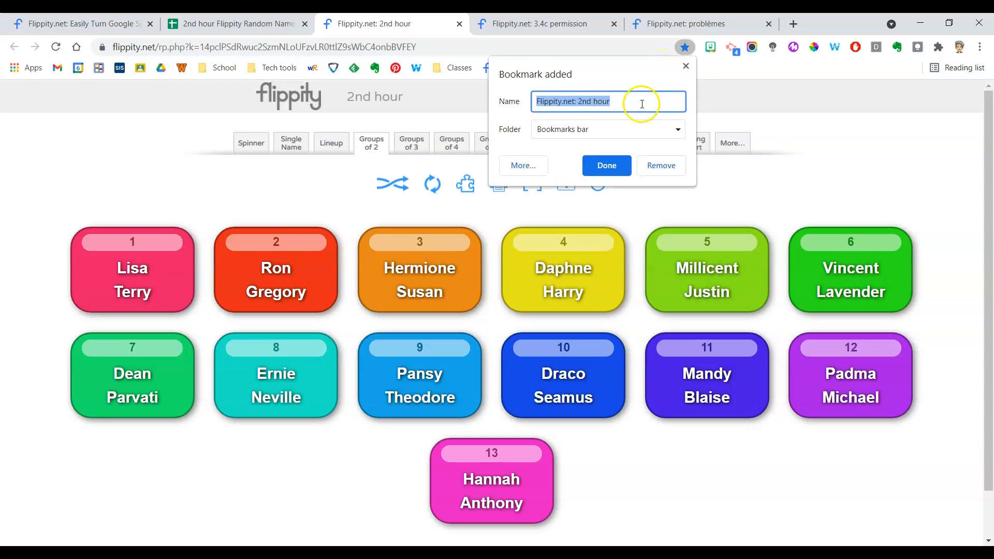
{"action": "left_click", "coordinate": [578, 102]}
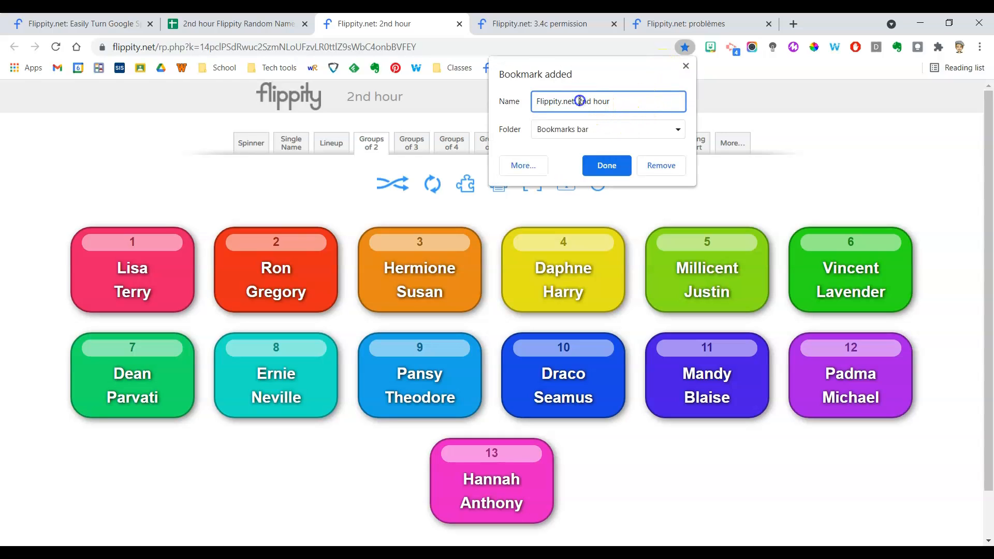
{"action": "key", "text": "BackSpace"}
{"action": "key", "text": "BackSpace"}
{"action": "key", "text": "BackSpace"}
{"action": "key", "text": "BackSpace"}
{"action": "key", "text": "BackSpace"}
{"action": "key", "text": "BackSpace"}
{"action": "key", "text": "BackSpace"}
{"action": "key", "text": "BackSpace"}
{"action": "key", "text": "BackSpace"}
{"action": "key", "text": "BackSpace"}
{"action": "key", "text": "BackSpace"}
{"action": "key", "text": "BackSpace"}
{"action": "key", "text": "BackSpace"}
{"action": "key", "text": "BackSpace"}
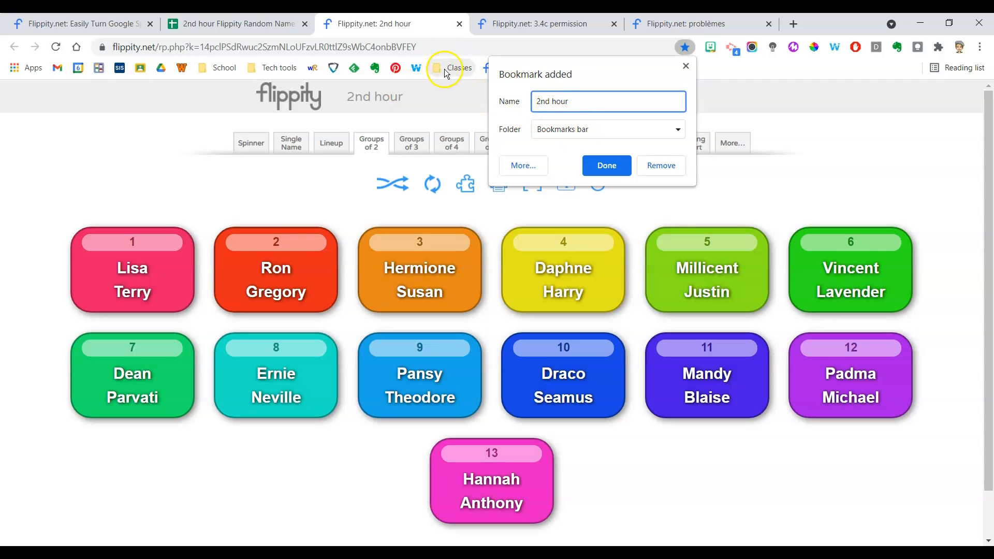
Save the 2nd hour bookmark in the Classes folder and check it in that folder.
{"action": "left_click", "coordinate": [568, 127]}
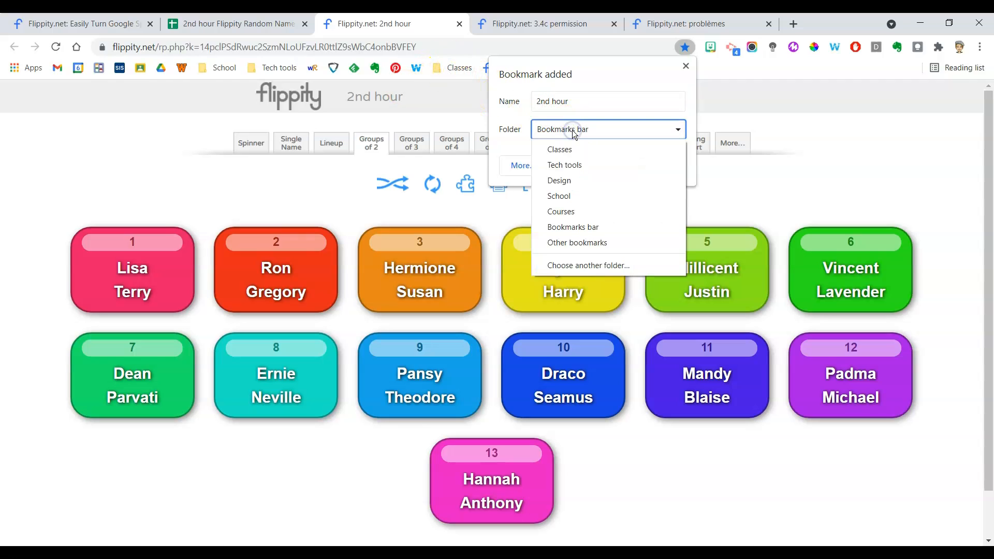
{"action": "left_click", "coordinate": [574, 149]}
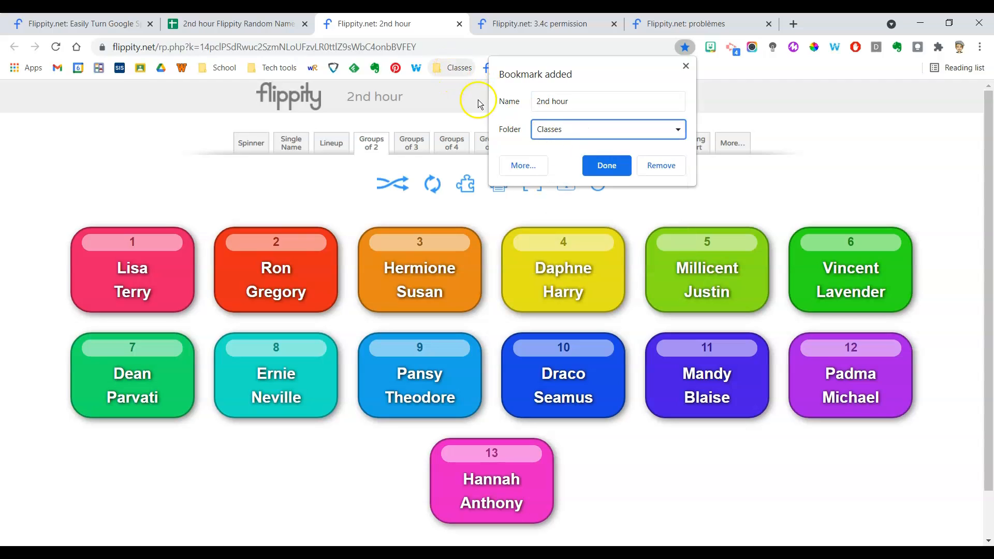
{"action": "left_click", "coordinate": [606, 166]}
{"action": "left_click", "coordinate": [459, 70]}
{"action": "left_click", "coordinate": [458, 69]}
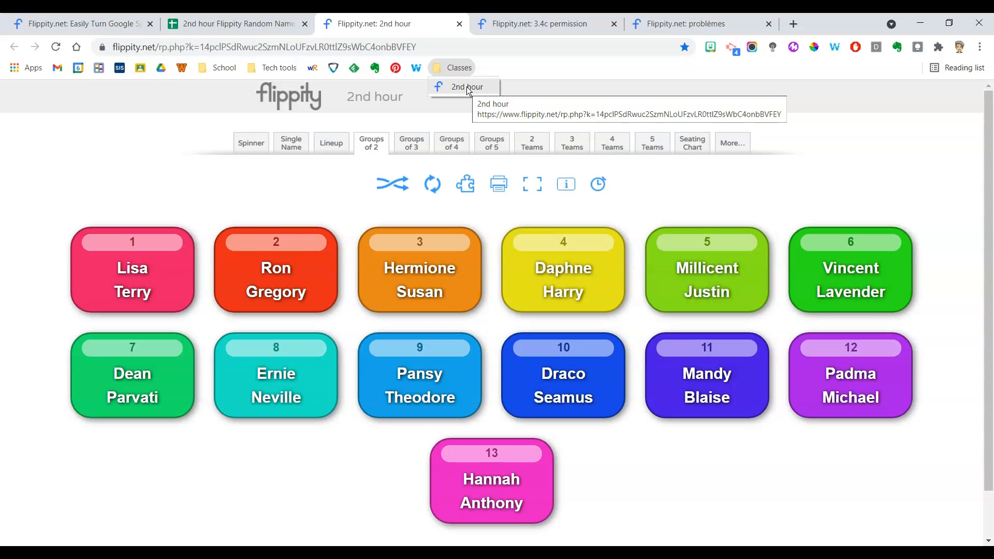
Switch the 2nd hour picker to its spinner, and spin the wheel of the already open "3.4c permission" picker.
{"action": "left_click", "coordinate": [251, 148]}
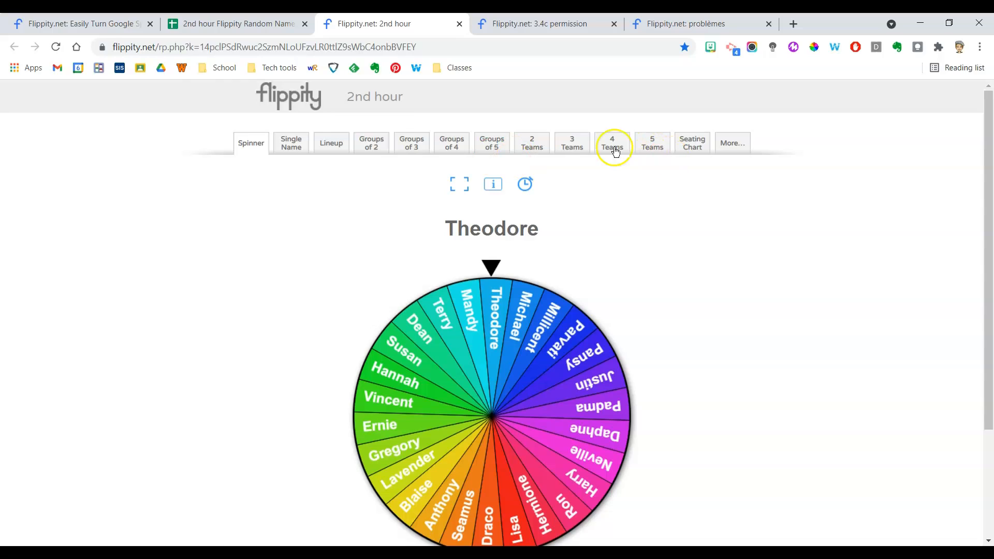
{"action": "left_click", "coordinate": [561, 29]}
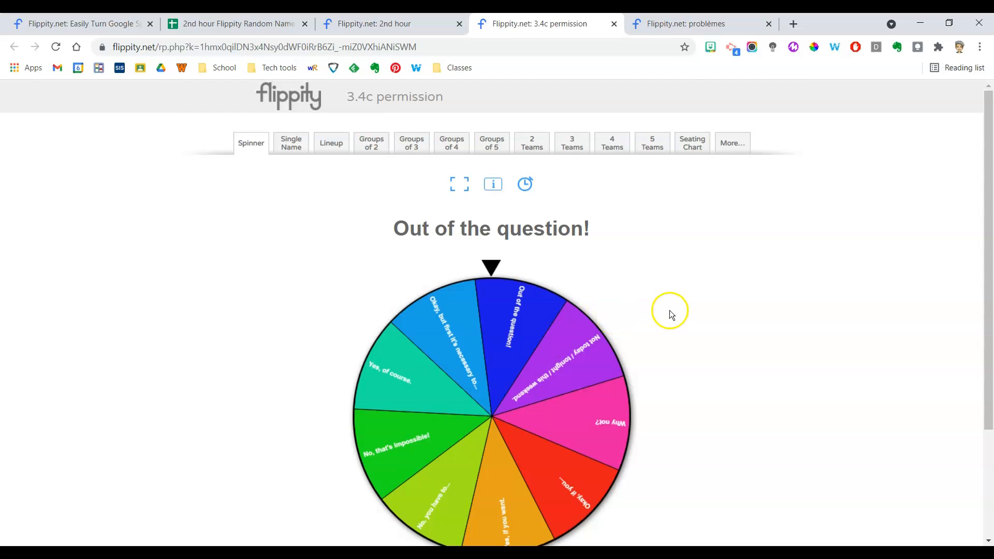
{"action": "left_click", "coordinate": [511, 344]}
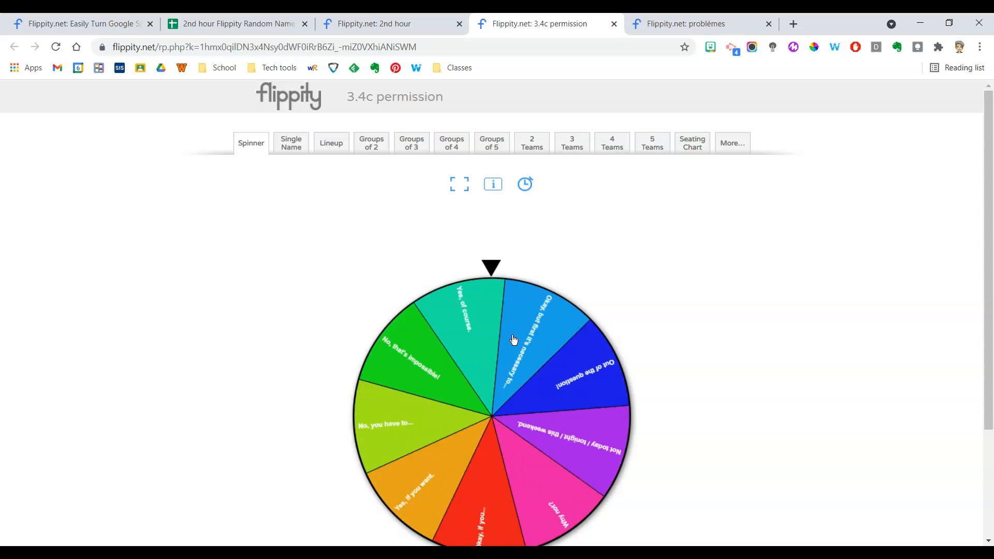
{"action": "left_click", "coordinate": [514, 337]}
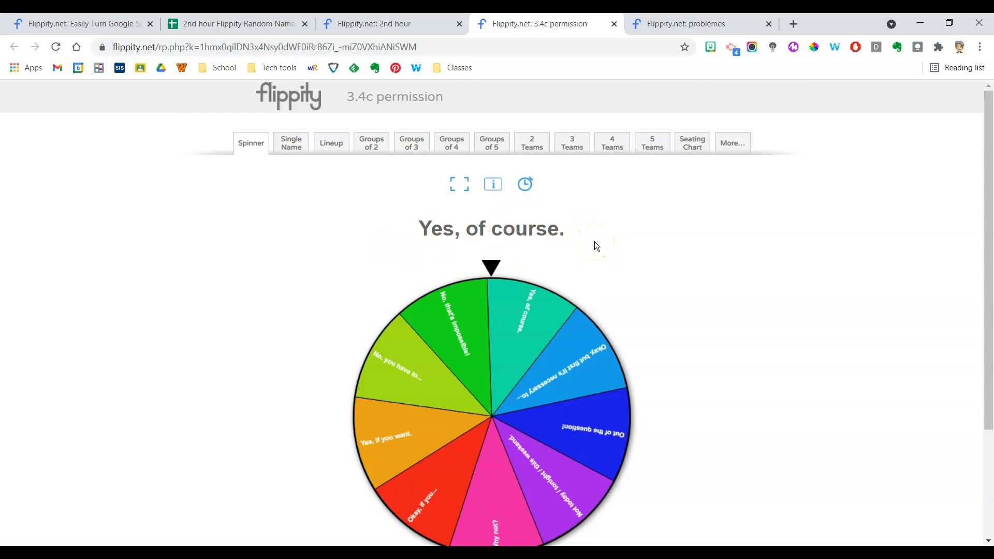
Go to the already open "problèmes" picker and spin its wheel of French phrases.
{"action": "left_click", "coordinate": [695, 21]}
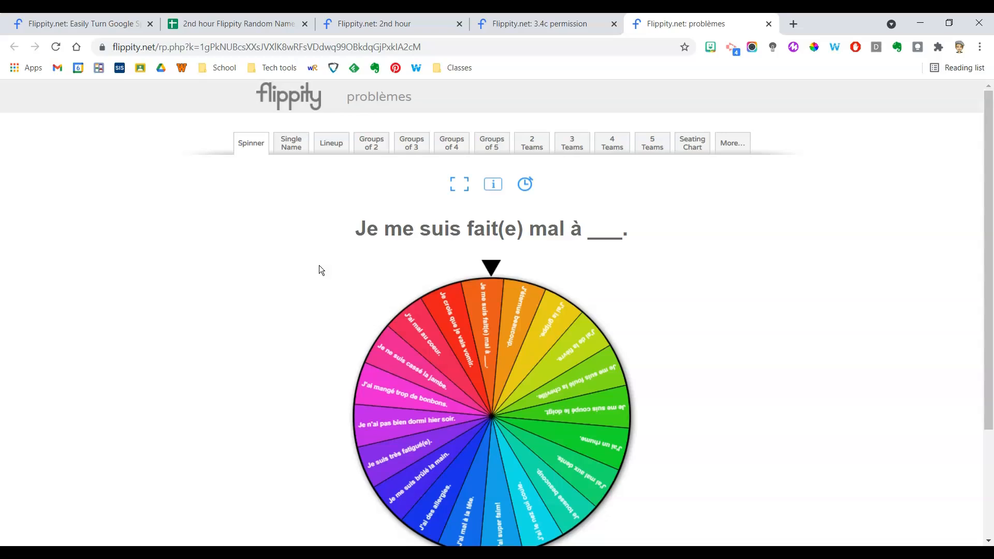
{"action": "left_click", "coordinate": [527, 361]}
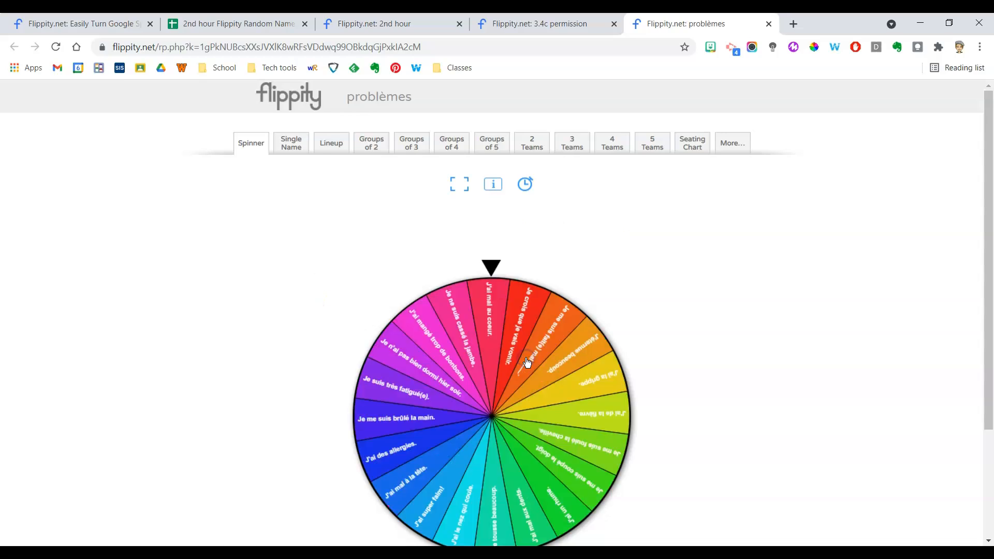